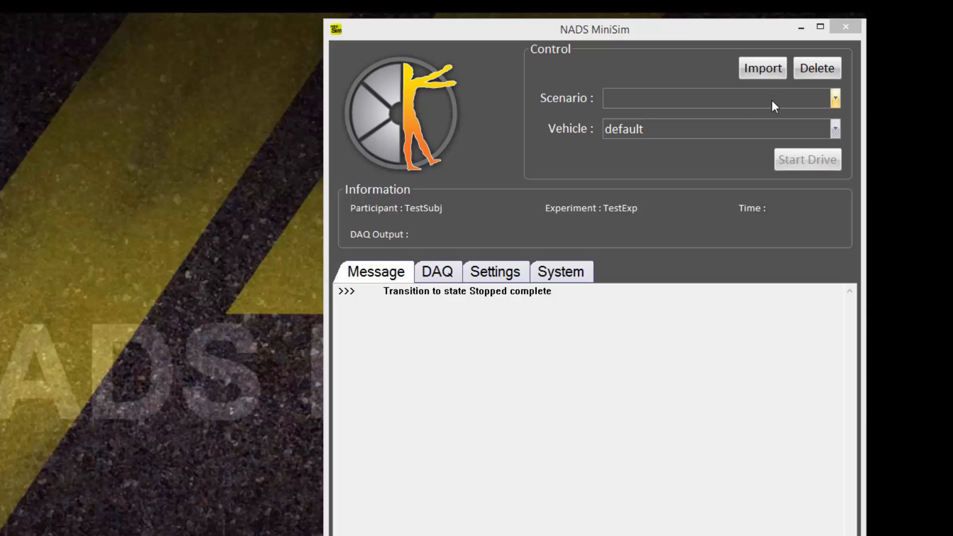
# Run a drive of Scenario_A.scn with the default vehicle, starting and stopping it.
pyautogui.click(740, 120)
pyautogui.click(741, 128)
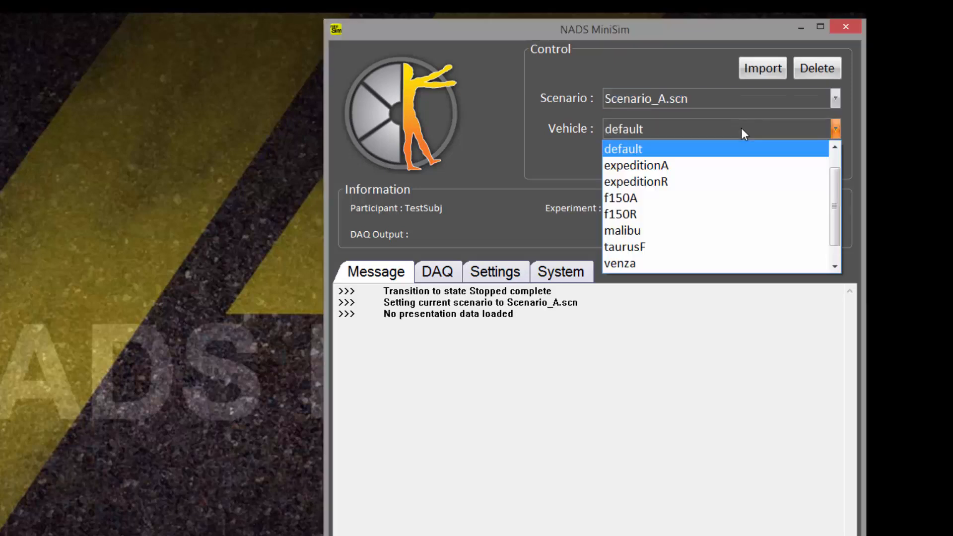
pyautogui.click(730, 148)
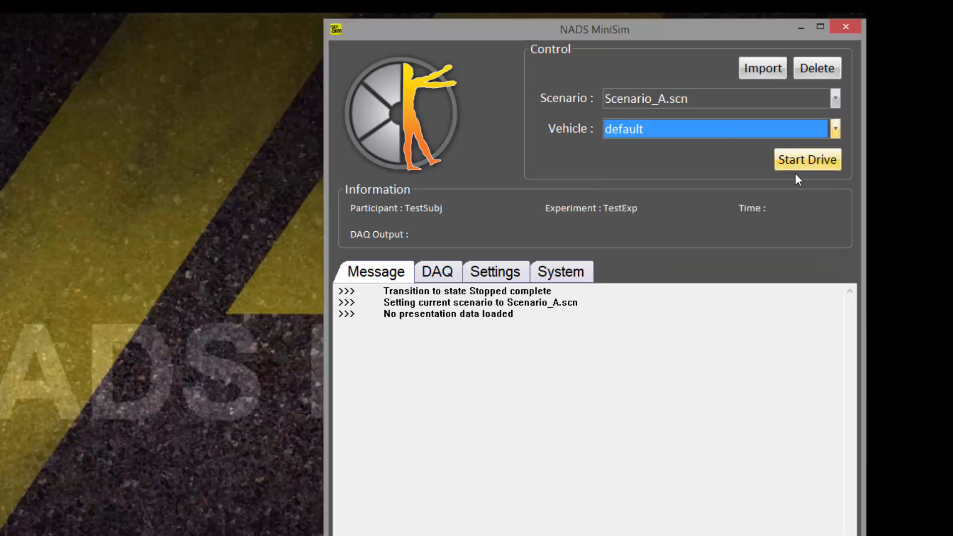
pyautogui.click(800, 159)
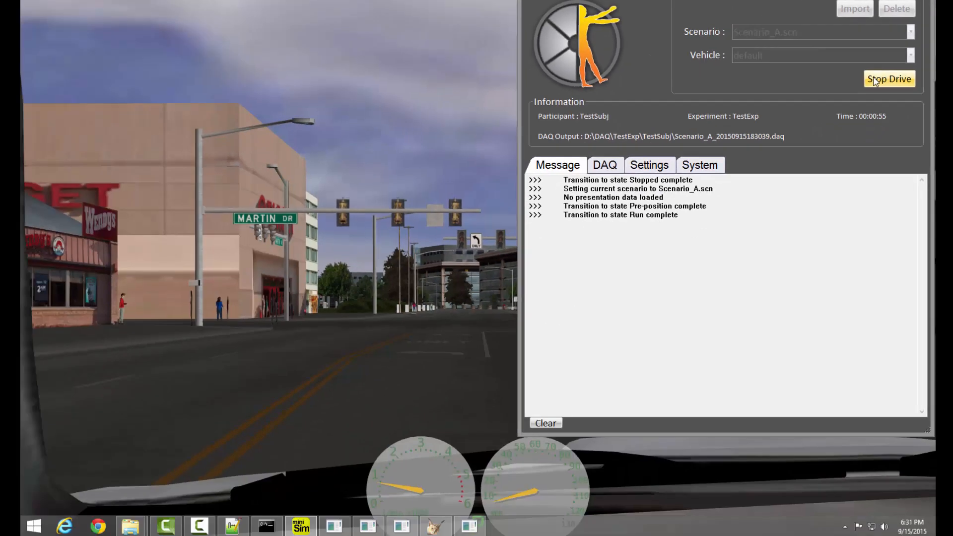
pyautogui.click(875, 81)
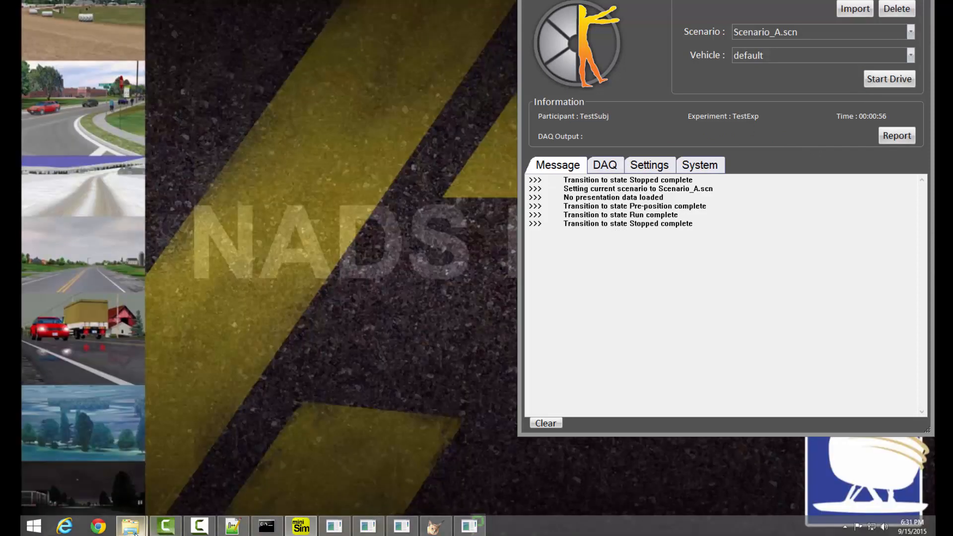
# Open the D:\DAQ\TestExp\TestSubj output folder in File Explorer.
pyautogui.moveTo(134, 531)
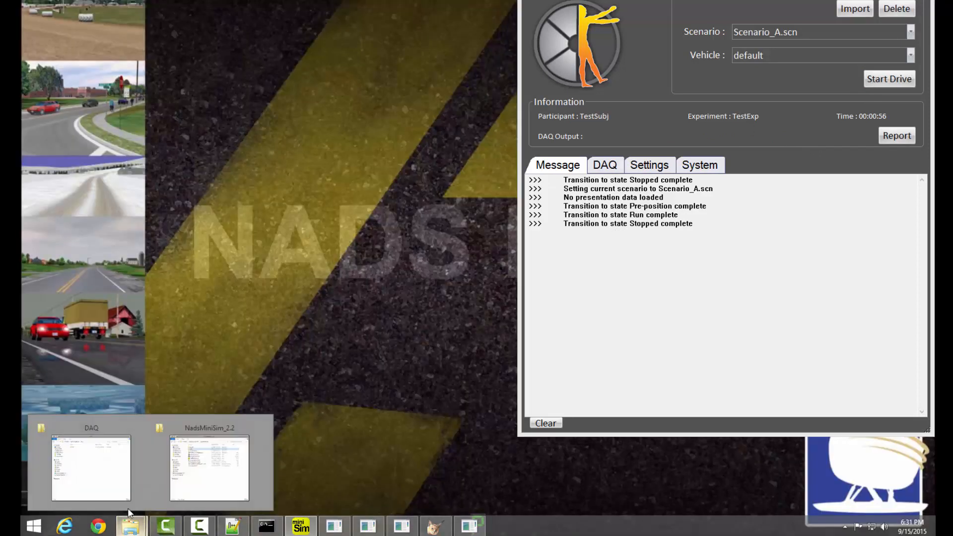
pyautogui.click(121, 490)
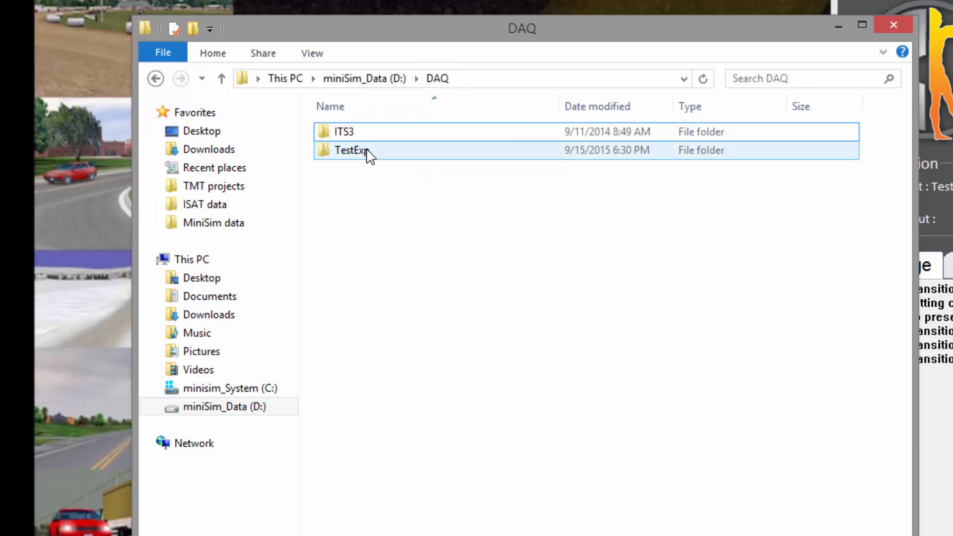
pyautogui.moveTo(406, 161)
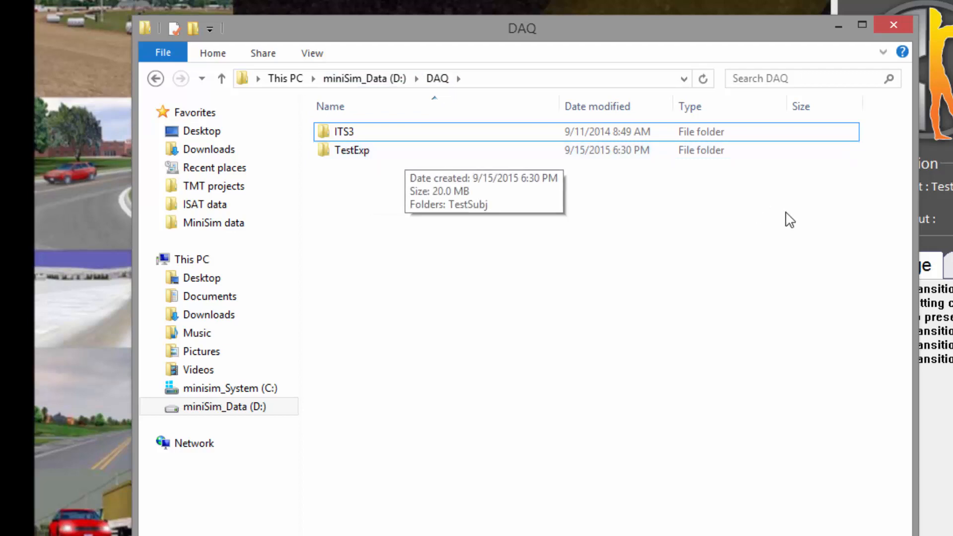
pyautogui.doubleClick(366, 155)
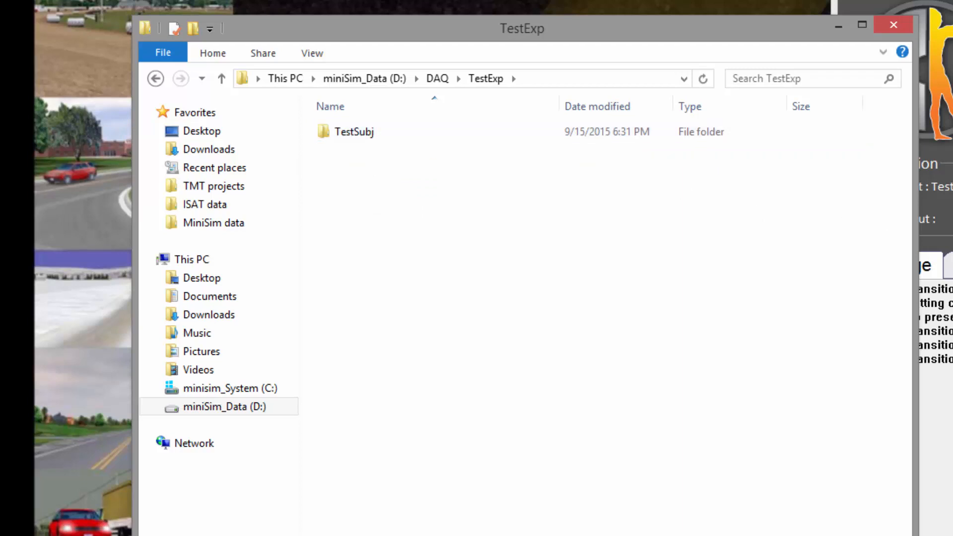
pyautogui.click(950, 238)
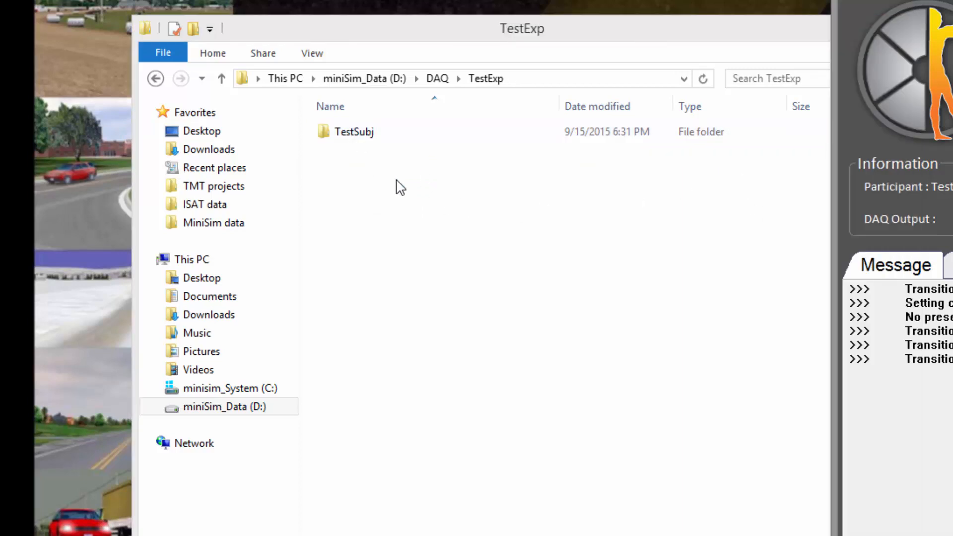
pyautogui.click(399, 188)
pyautogui.click(367, 135)
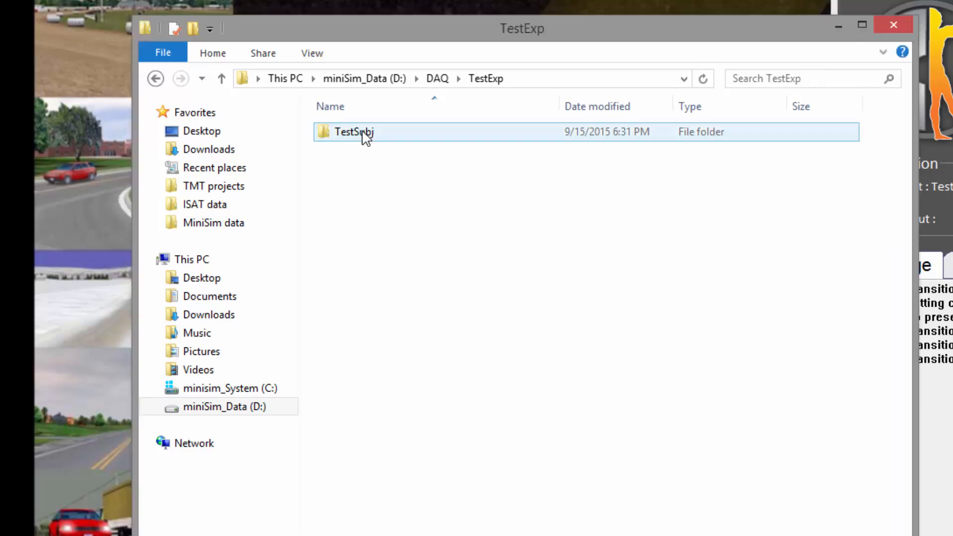
pyautogui.doubleClick(366, 135)
# Examine the drive's report, DAQ and lastpos files, and minimize the folder window.
pyautogui.click(465, 157)
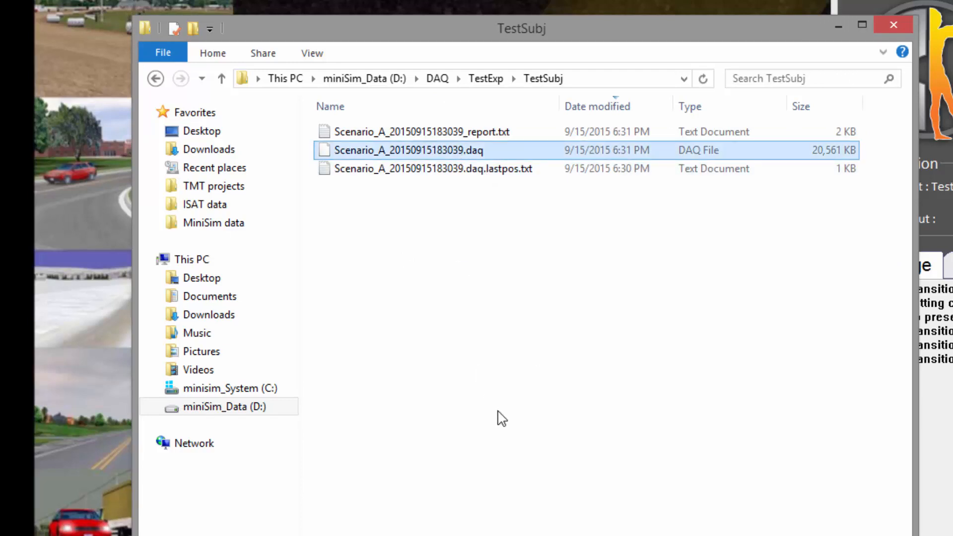
pyautogui.keyDown('ctrl'); pyautogui.click(486, 139); pyautogui.keyUp('ctrl')
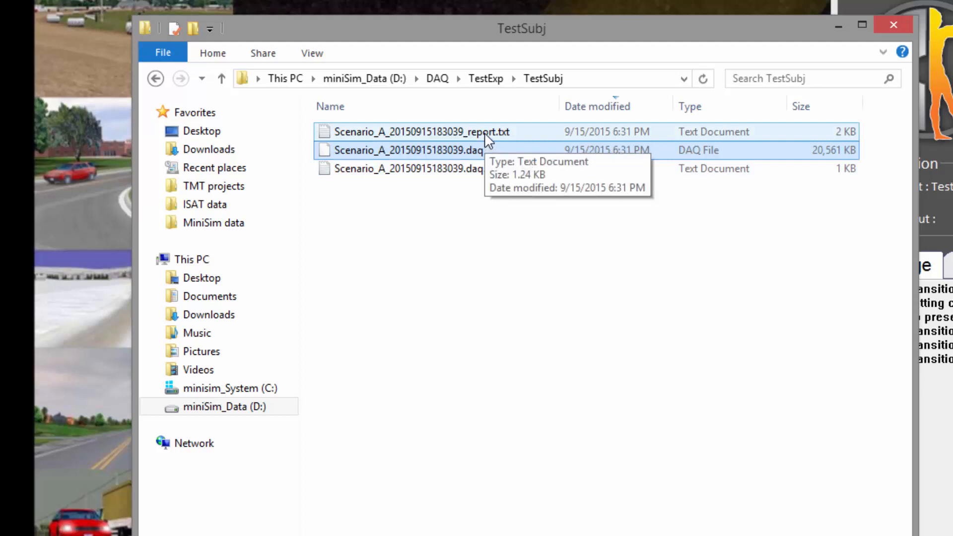
pyautogui.keyDown('ctrl'); pyautogui.click(487, 139); pyautogui.keyUp('ctrl')
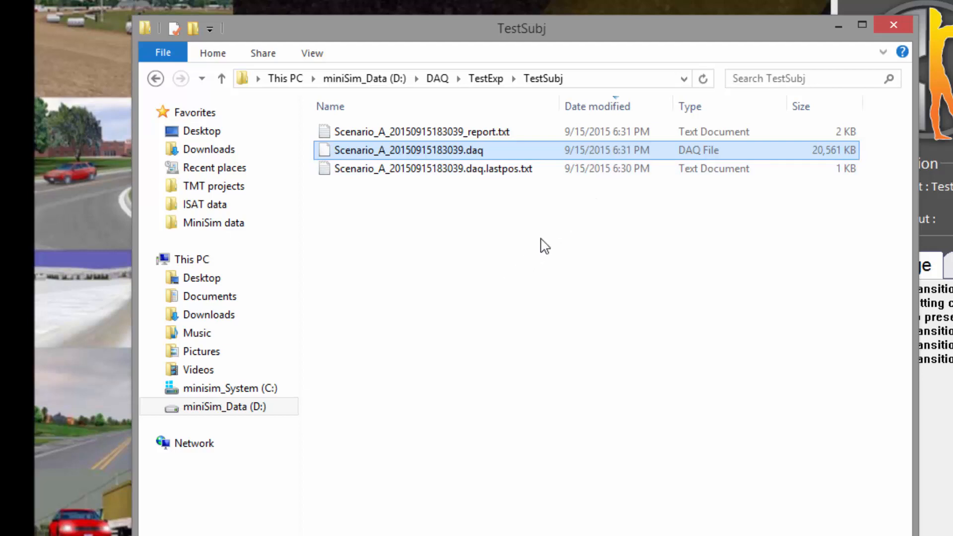
pyautogui.keyDown('shift'); pyautogui.click(468, 171); pyautogui.keyUp('shift')
pyautogui.click(839, 28)
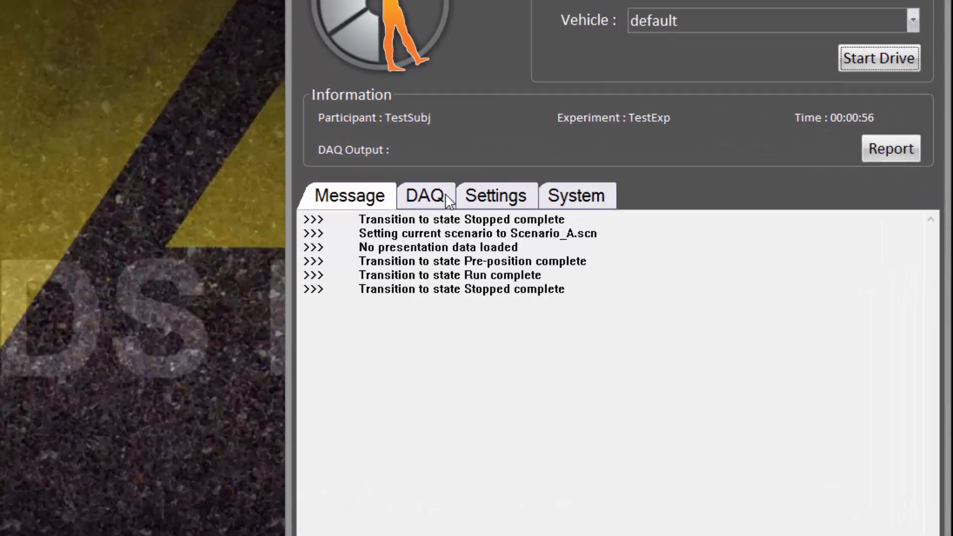
# Set the DAQ experiment name to Experiment_01 and the participant name to Subject_01.
pyautogui.click(627, 186)
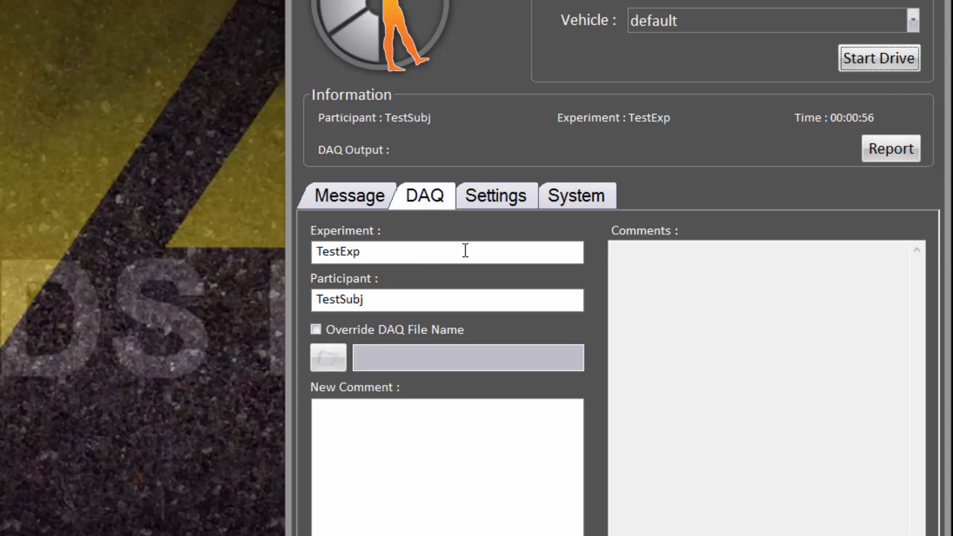
pyautogui.click(397, 257)
pyautogui.hotkey('ctrl', 'a')
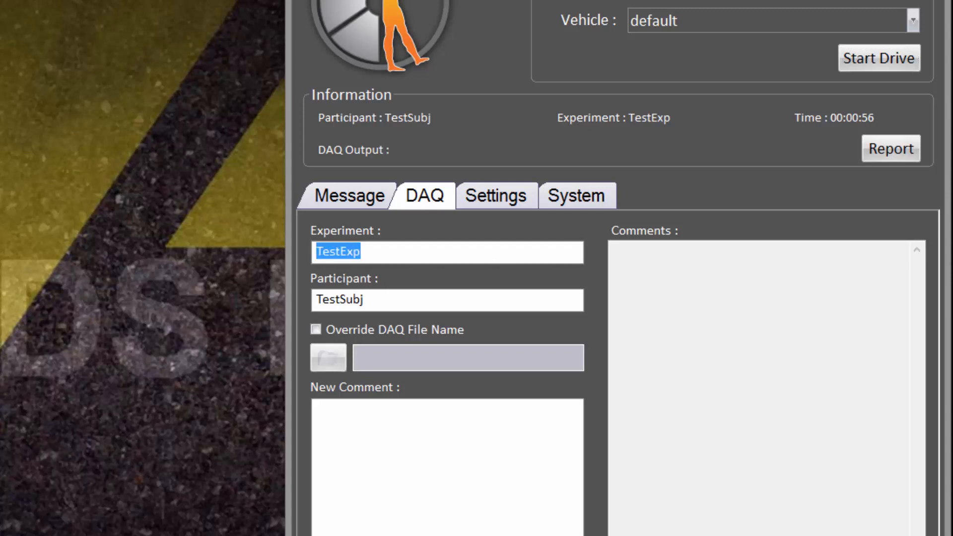
pyautogui.write('Experi')
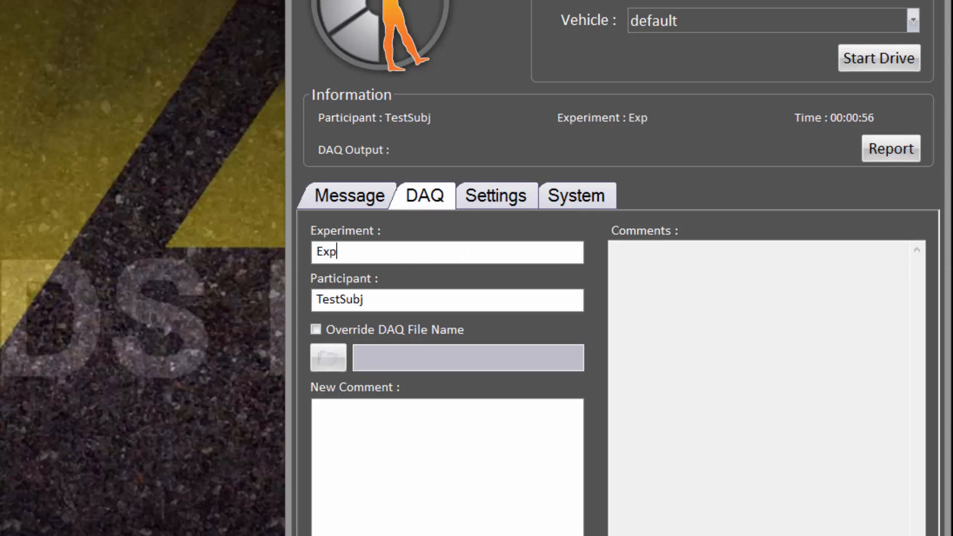
pyautogui.write('ment')
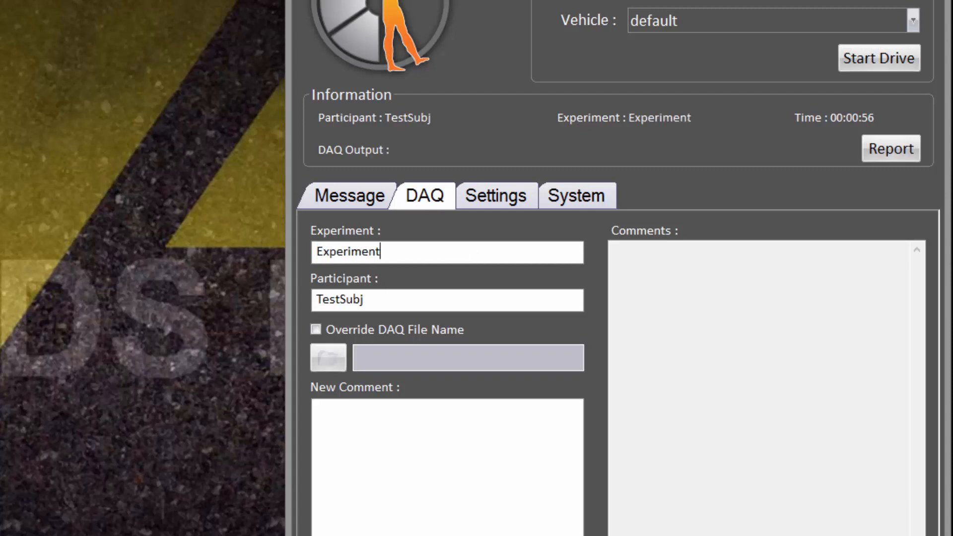
pyautogui.write('_01')
pyautogui.doubleClick(385, 301)
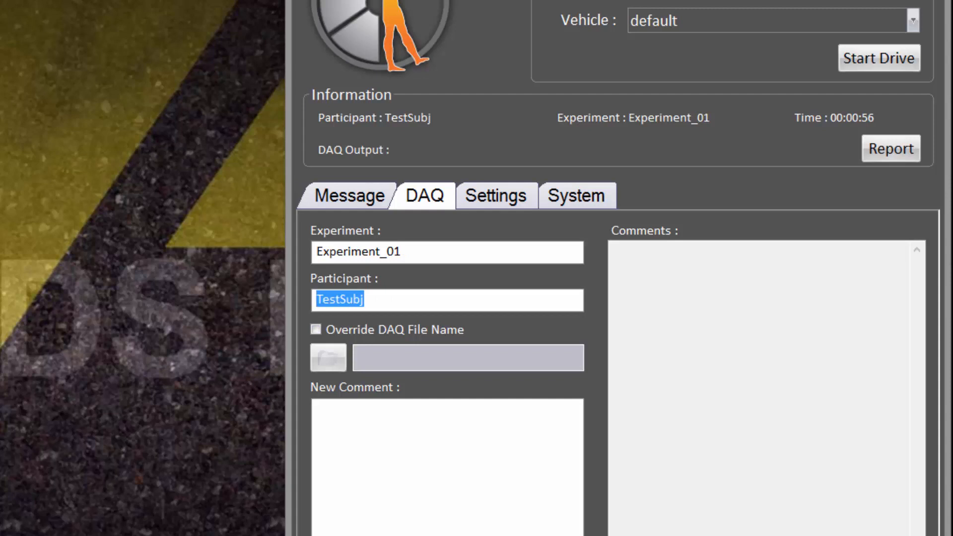
pyautogui.write('Su')
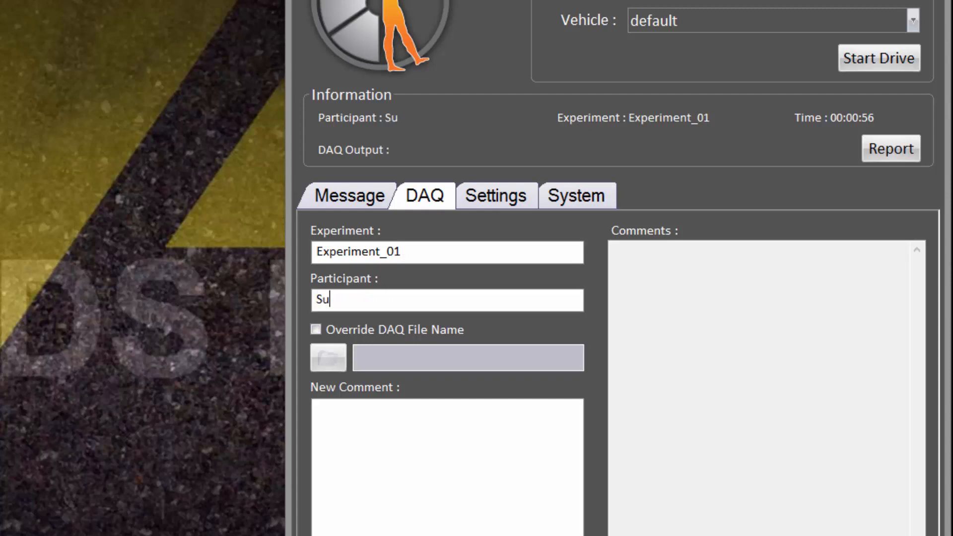
pyautogui.write('bject_01')
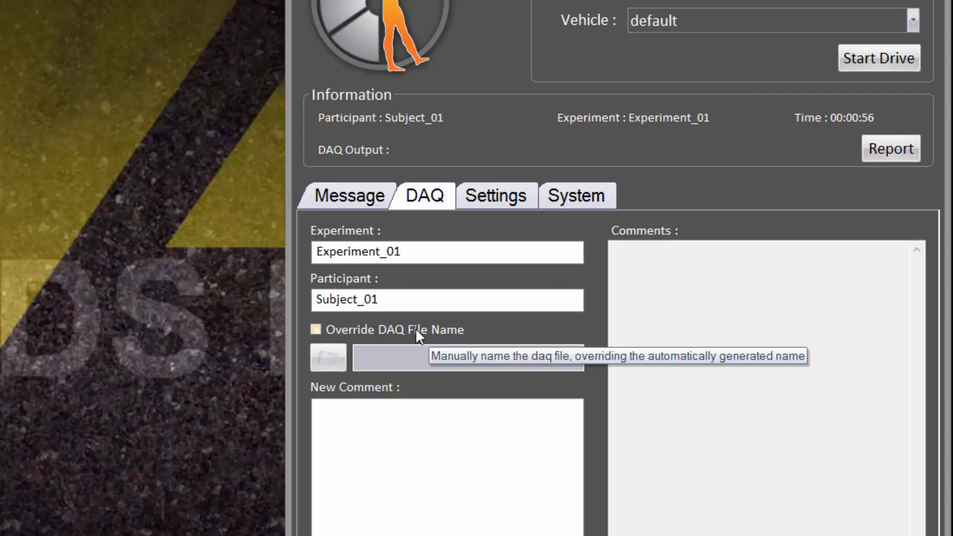
# Briefly enable and disable the Override DAQ File Name option.
pyautogui.click(437, 331)
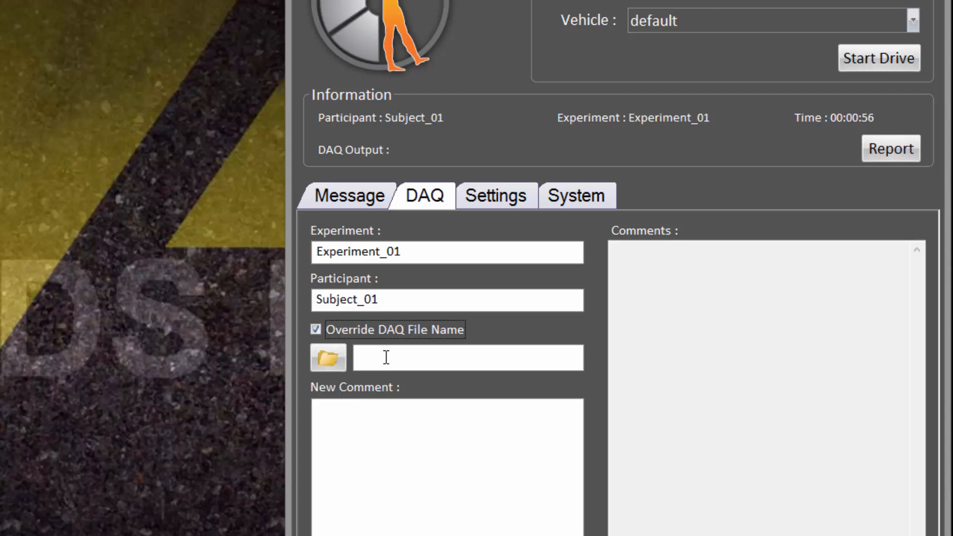
pyautogui.click(315, 330)
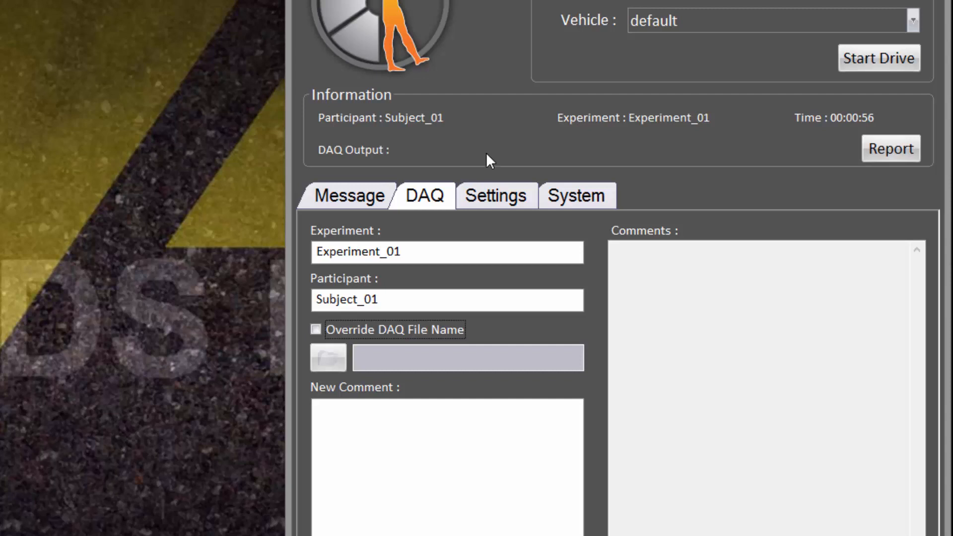
# Enable Data Collection Mode in the general settings and return to the DAQ tab.
pyautogui.click(529, 197)
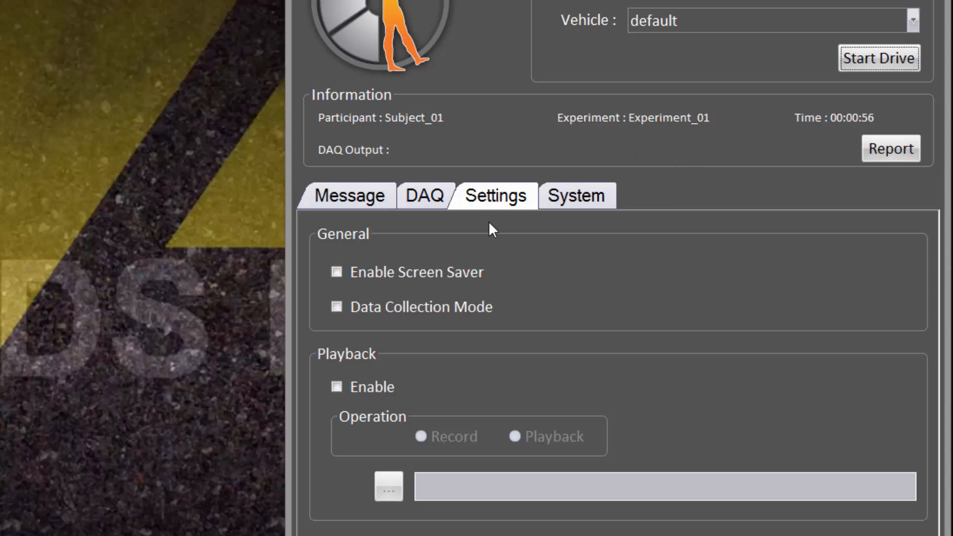
pyautogui.click(379, 307)
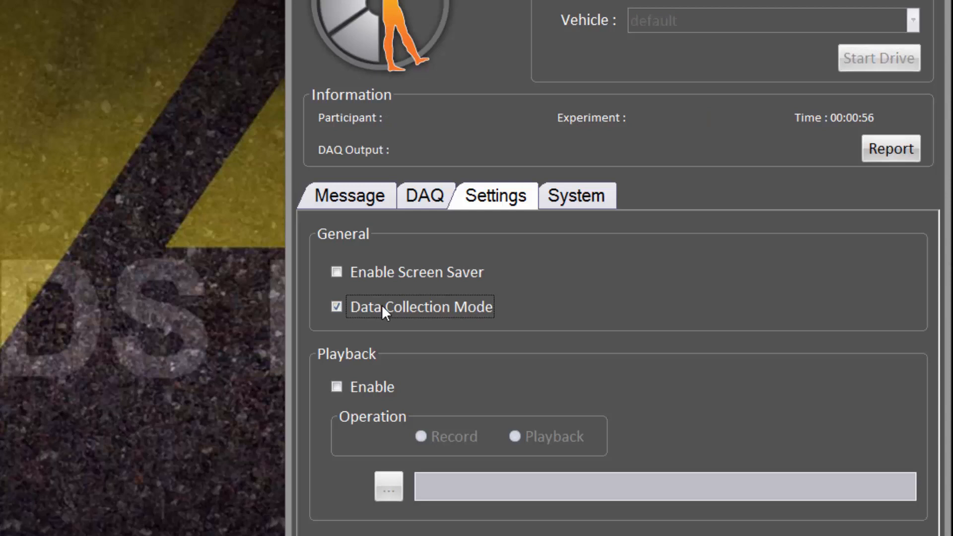
pyautogui.click(424, 195)
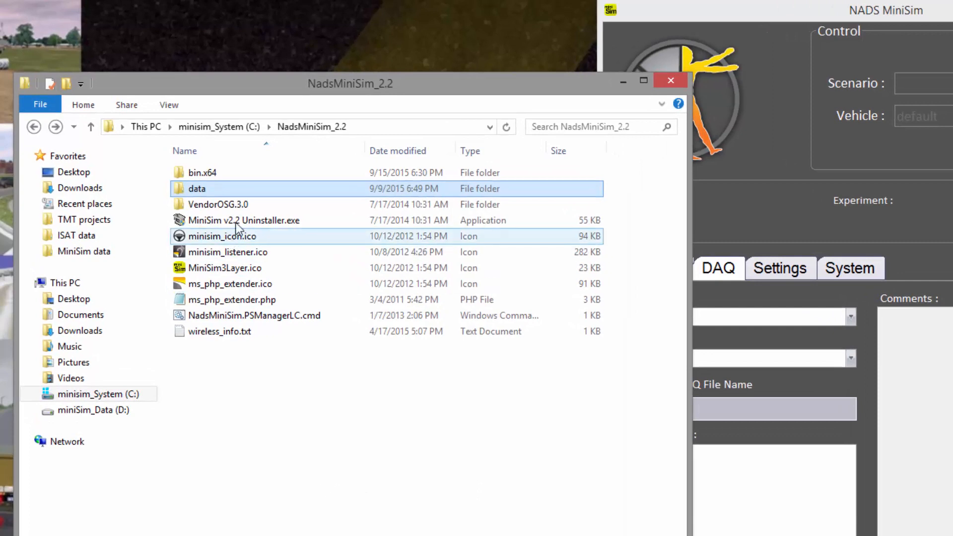
# Navigate to the data\Rcm_data folder of NadsMiniSim_2.2 and select ExperimentConfig.txt.
pyautogui.doubleClick(218, 191)
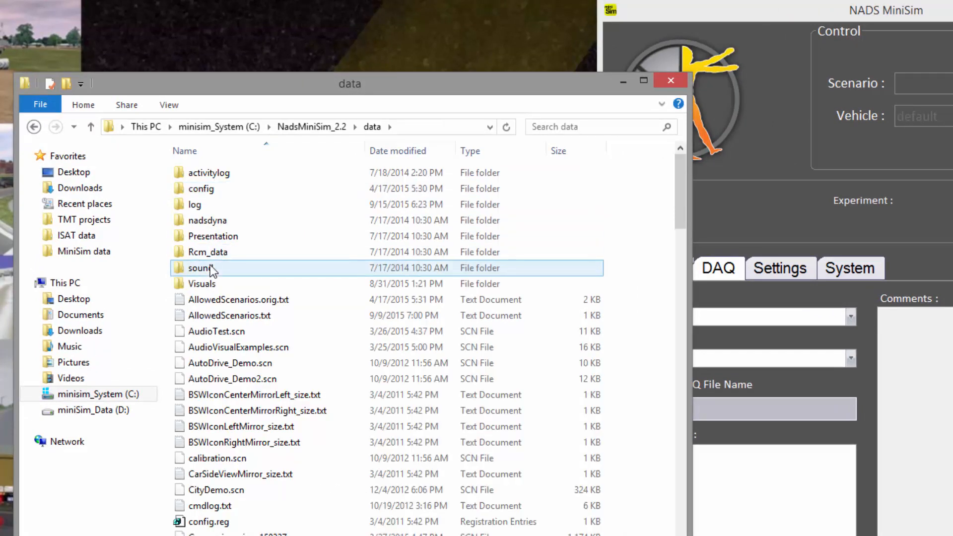
pyautogui.click(217, 253)
pyautogui.doubleClick(217, 253)
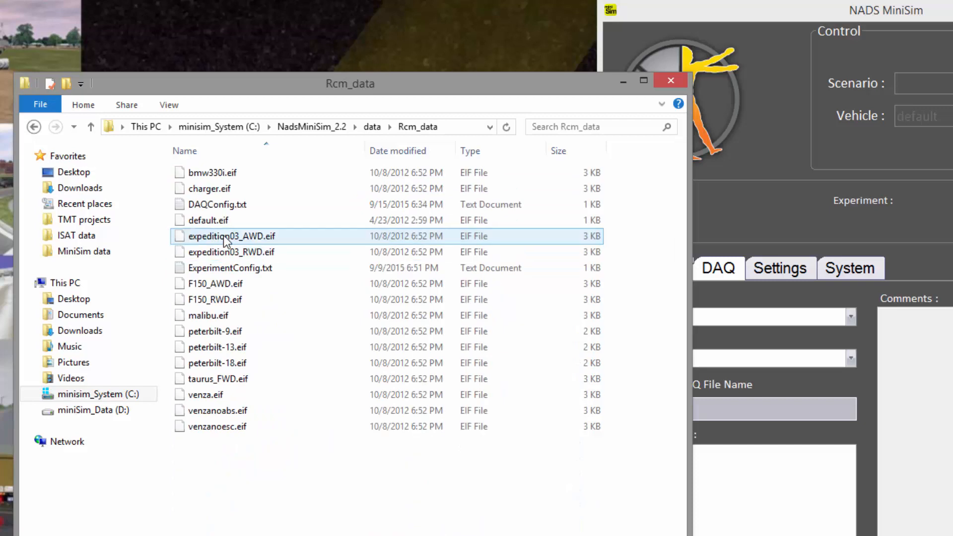
pyautogui.click(229, 268)
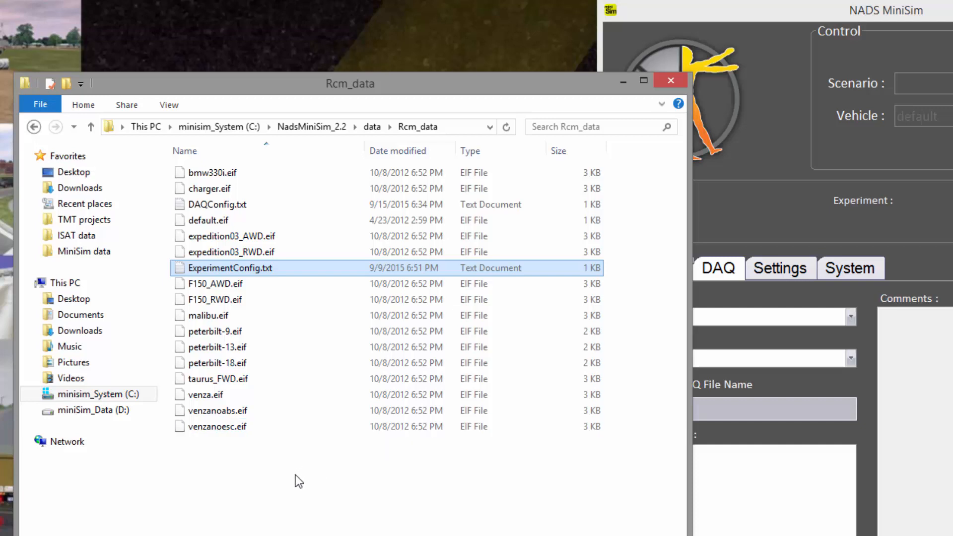
# Switch to ExperimentConfig.txt opened in Notepad++ and maximize its window.
pyautogui.hotkey('alt', 'Tab')
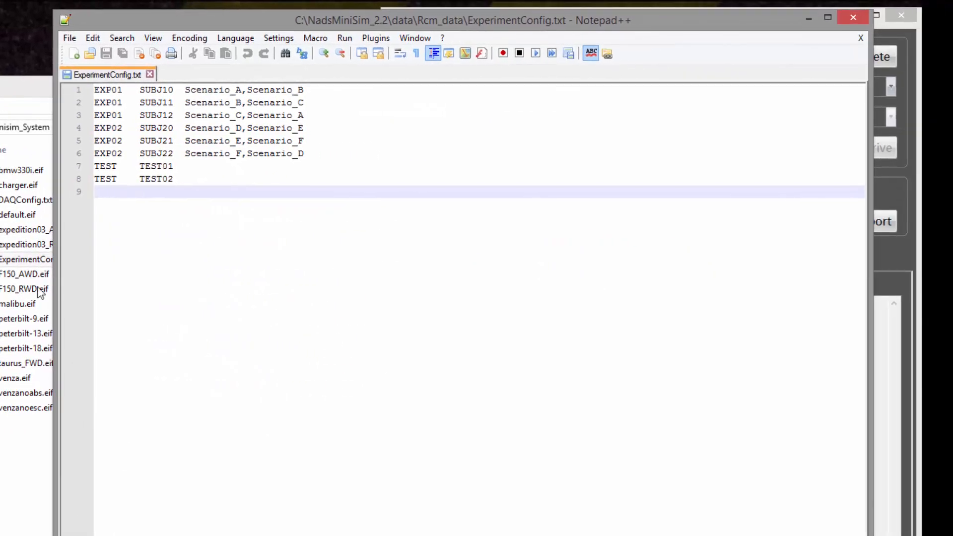
pyautogui.hotkey('alt', 'Tab')
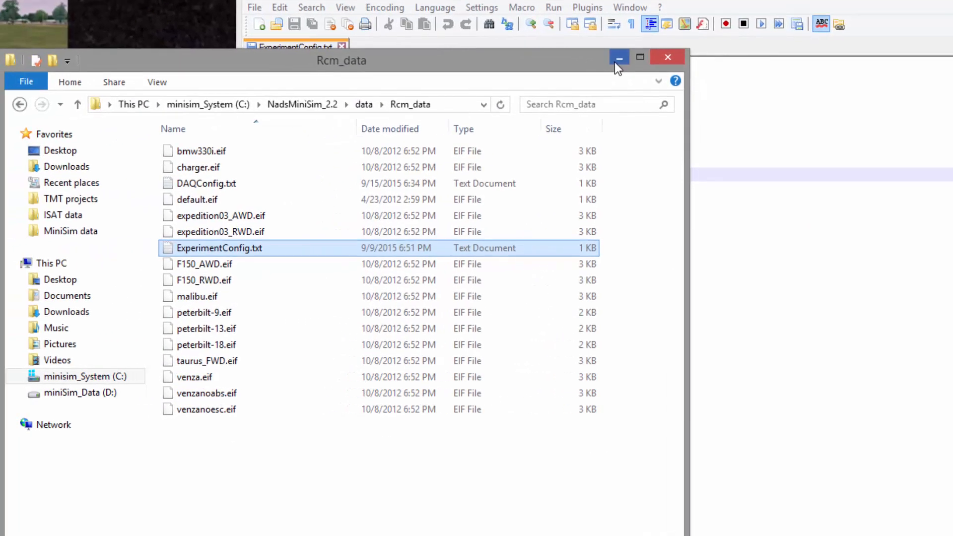
pyautogui.click(619, 59)
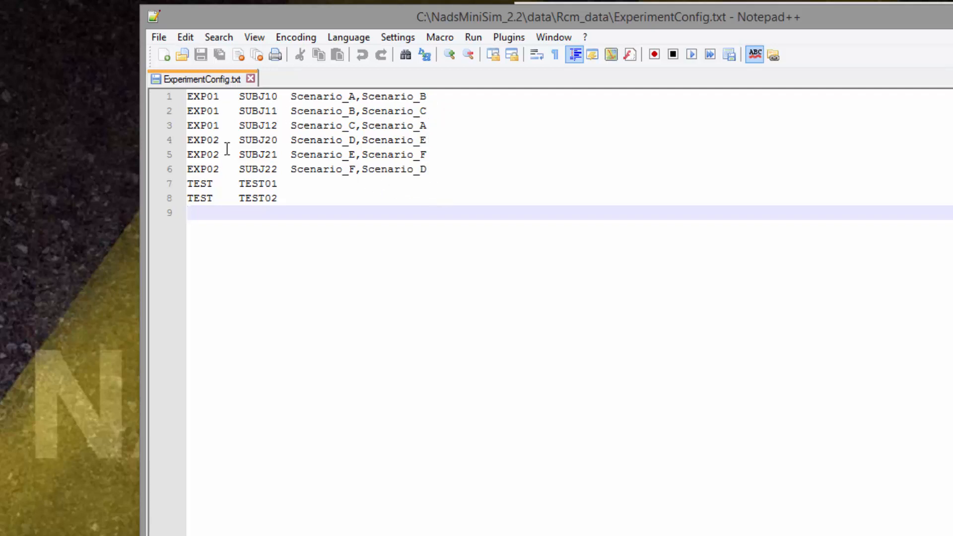
# Highlight the EXP01 experiment entries in the configuration file.
pyautogui.moveTo(224, 125); pyautogui.dragTo(186, 98)
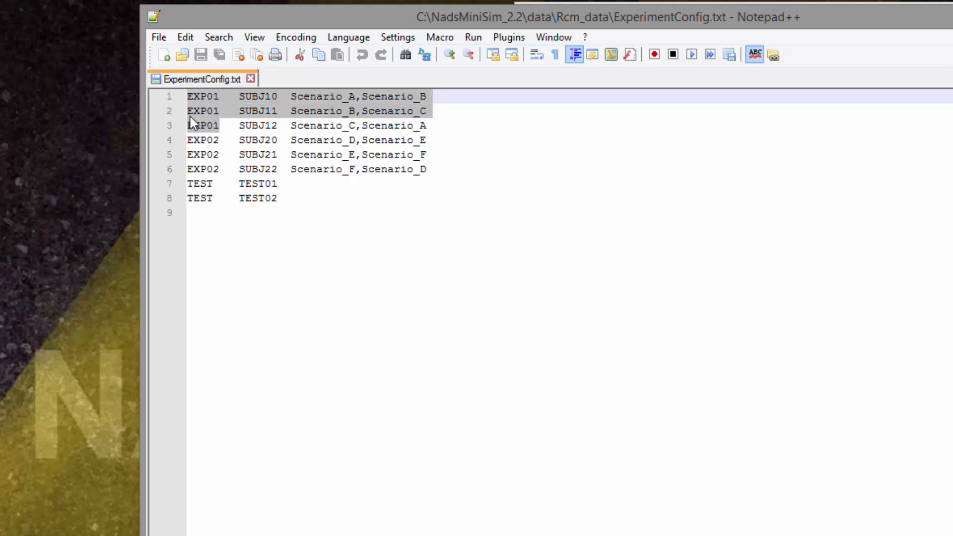
pyautogui.click(237, 184)
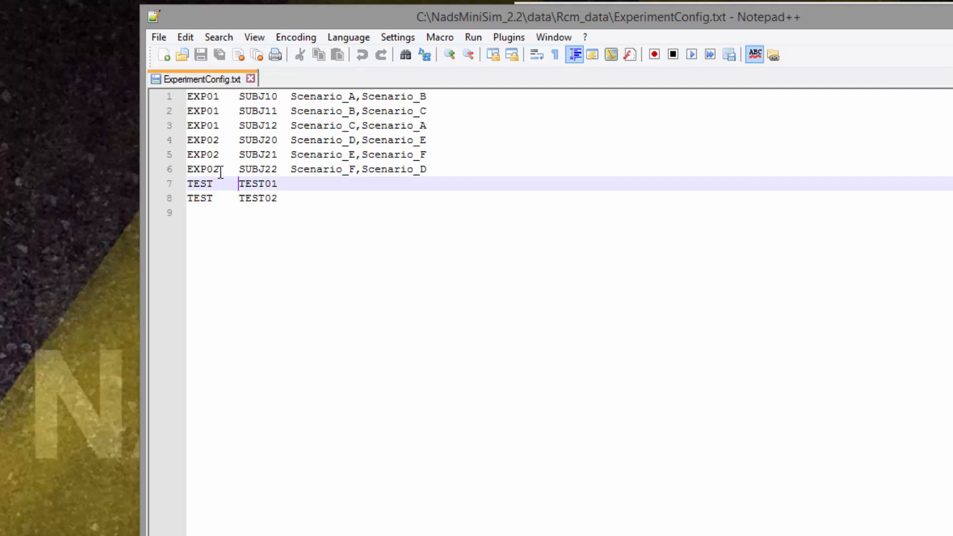
pyautogui.moveTo(219, 126); pyautogui.dragTo(187, 95)
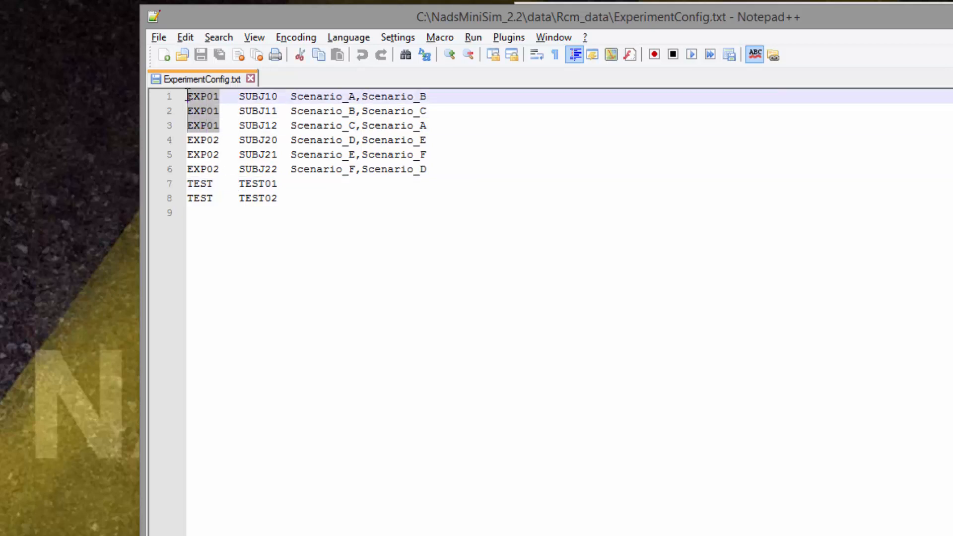
# Highlight the EXP02 experiment entries in the configuration file.
pyautogui.click(220, 140)
pyautogui.moveTo(220, 140); pyautogui.dragTo(188, 169)
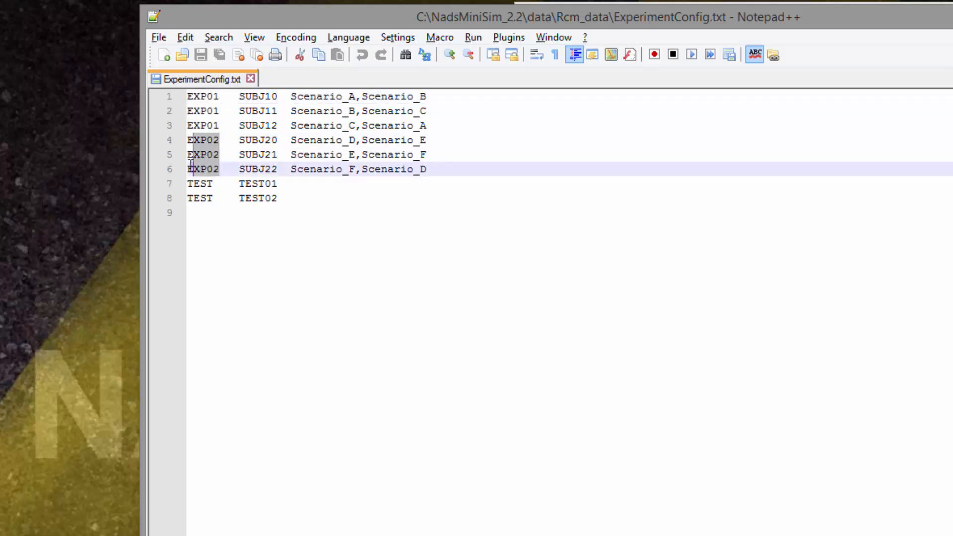
pyautogui.click(256, 324)
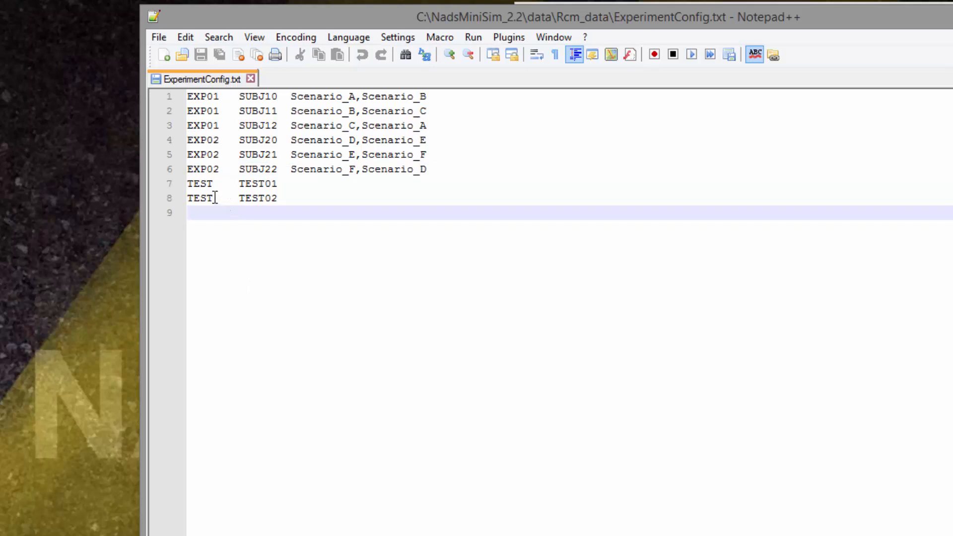
# Highlight the TEST experiment entries and examine the participant and scenario columns of the file.
pyautogui.moveTo(214, 198); pyautogui.dragTo(188, 184)
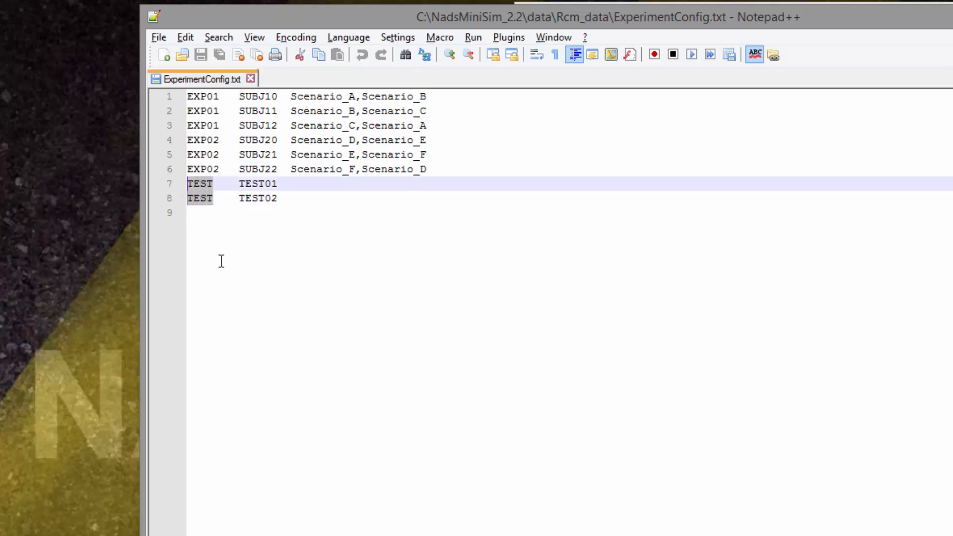
pyautogui.click(339, 361)
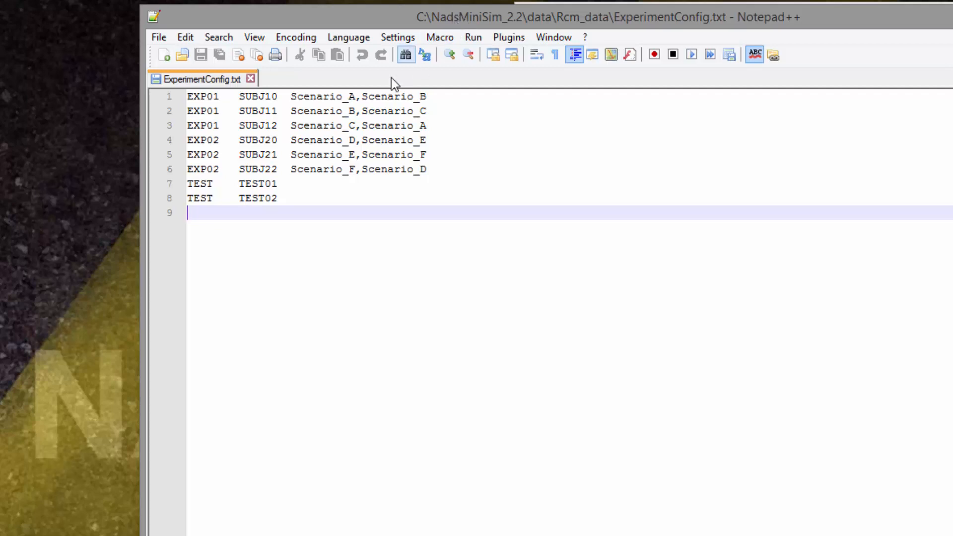
pyautogui.click(337, 95)
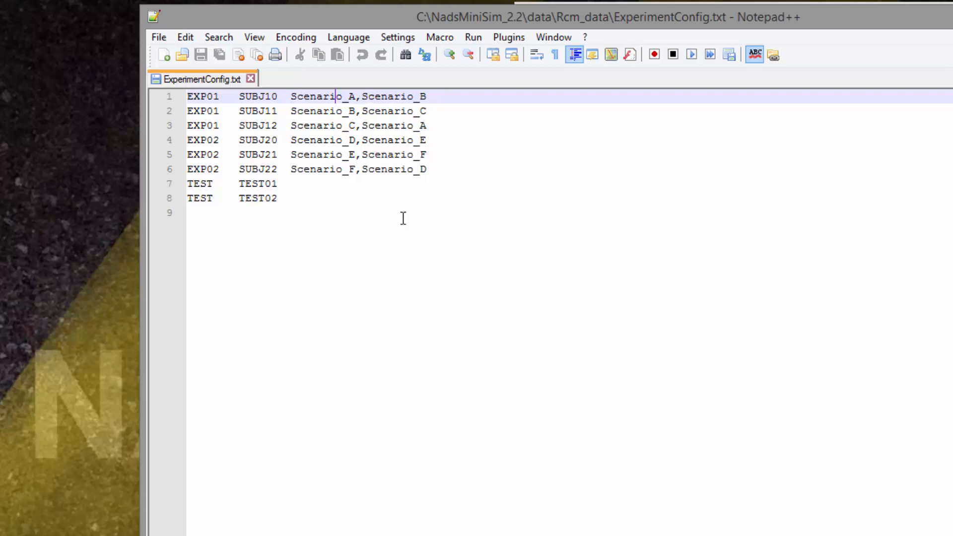
pyautogui.click(307, 184)
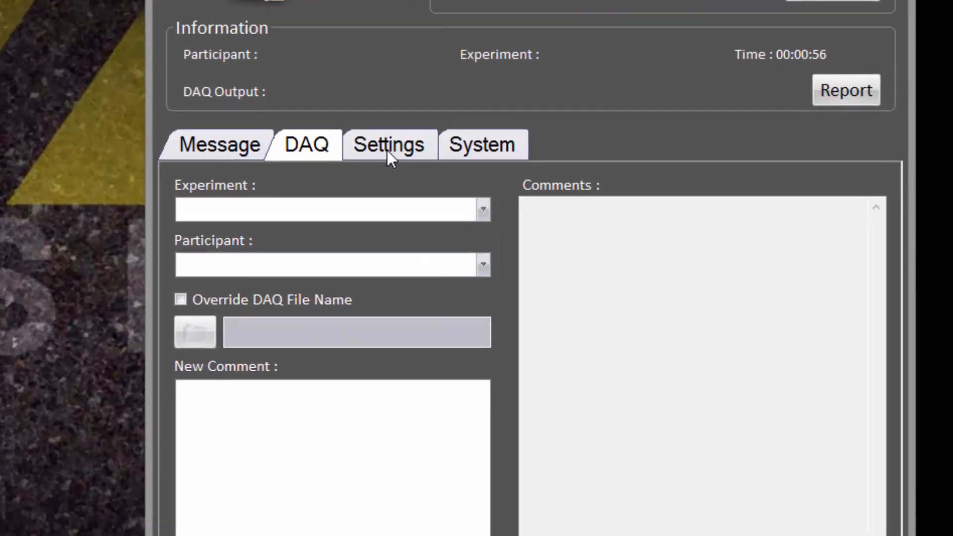
pyautogui.click(375, 140)
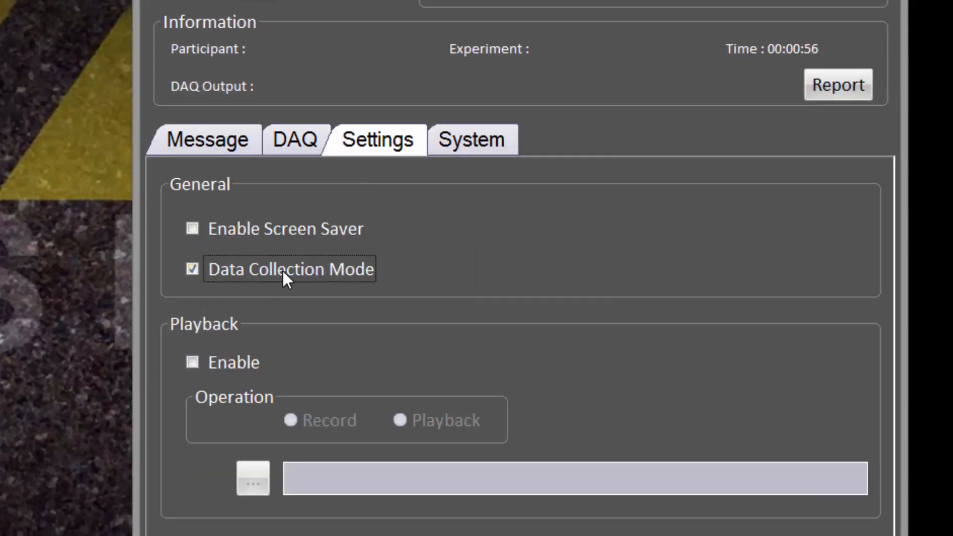
# On the DAQ tab, select experiment EXP01 and participant SUBJ10.
pyautogui.click(297, 144)
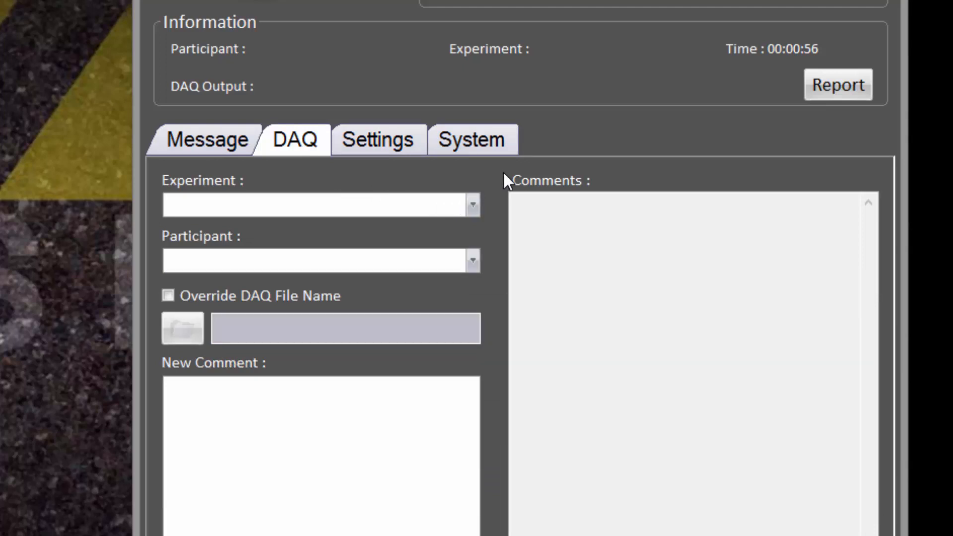
pyautogui.click(473, 205)
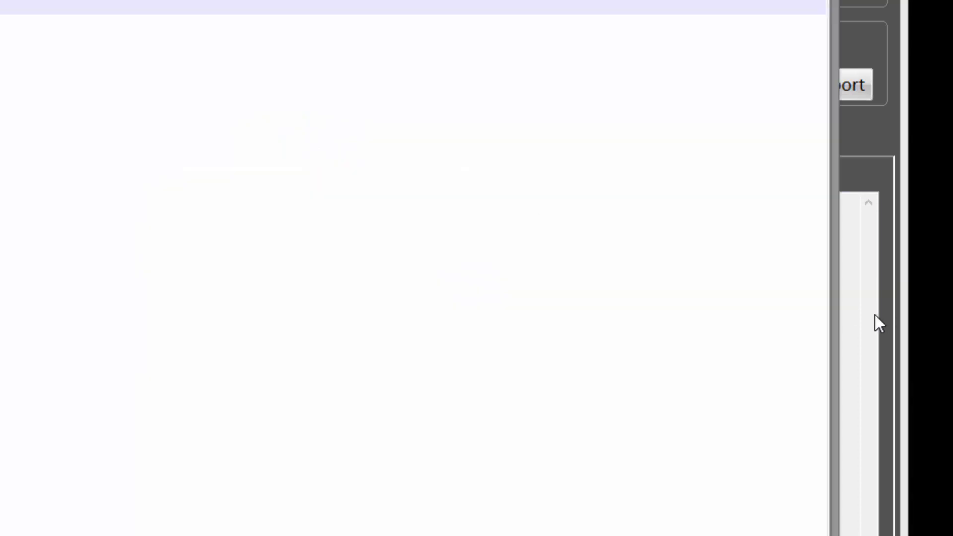
pyautogui.click(860, 322)
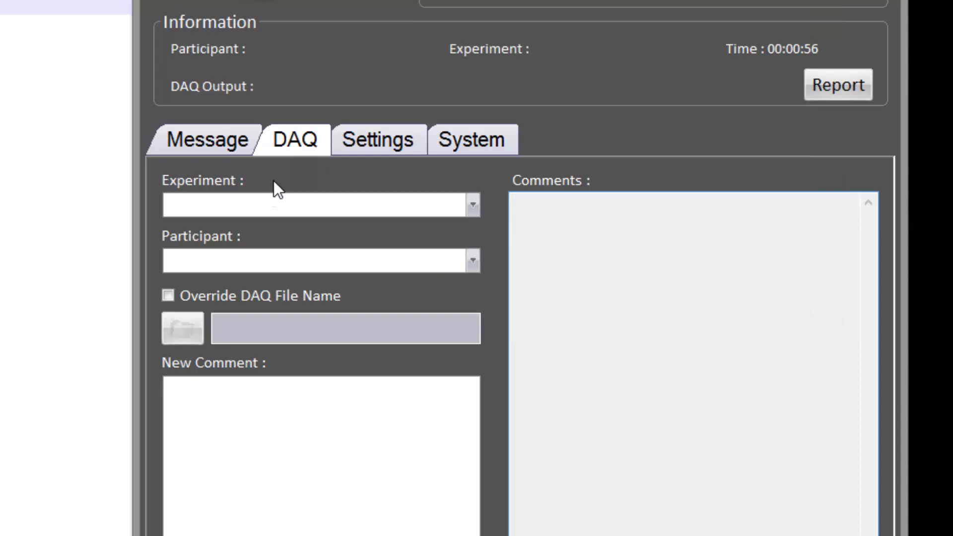
pyautogui.click(318, 205)
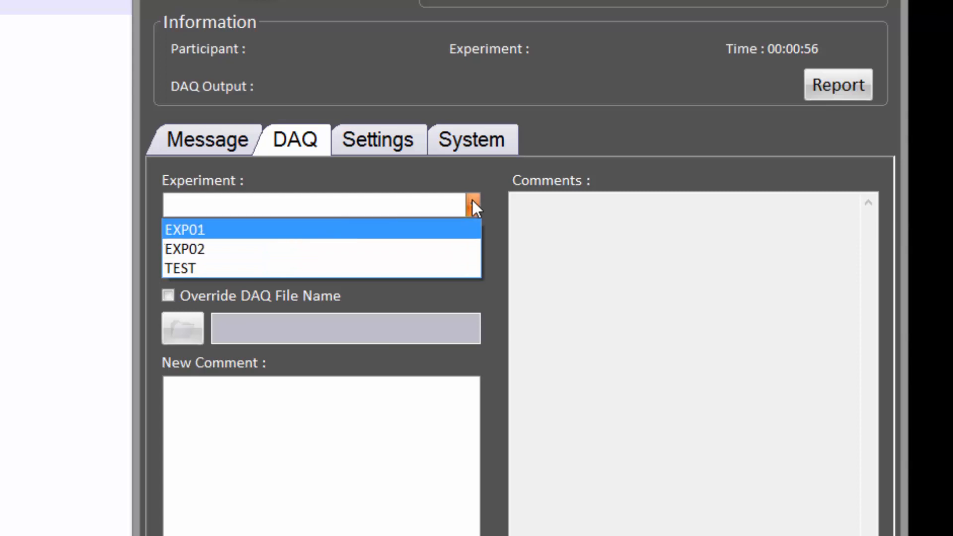
pyautogui.click(415, 203)
pyautogui.click(415, 204)
pyautogui.click(415, 204)
pyautogui.click(415, 203)
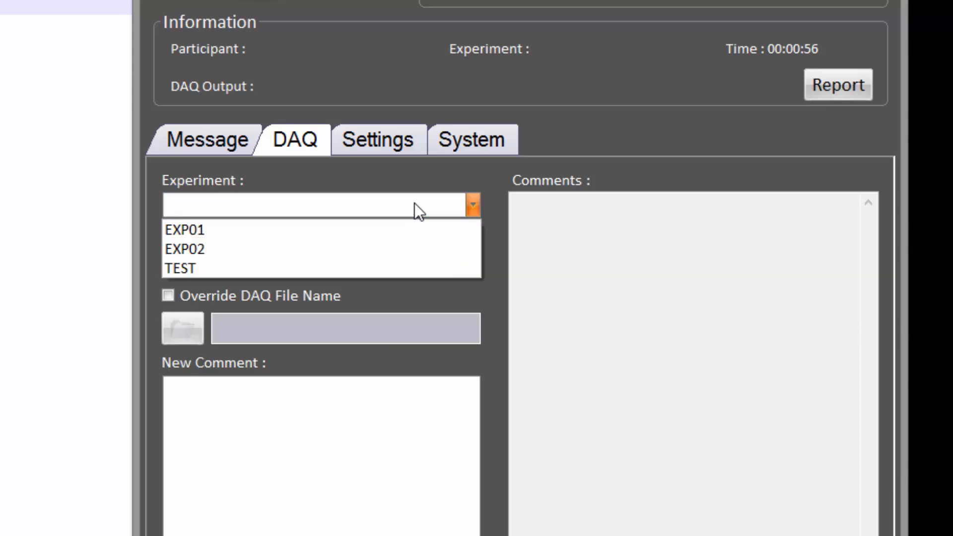
pyautogui.click(267, 230)
pyautogui.click(276, 263)
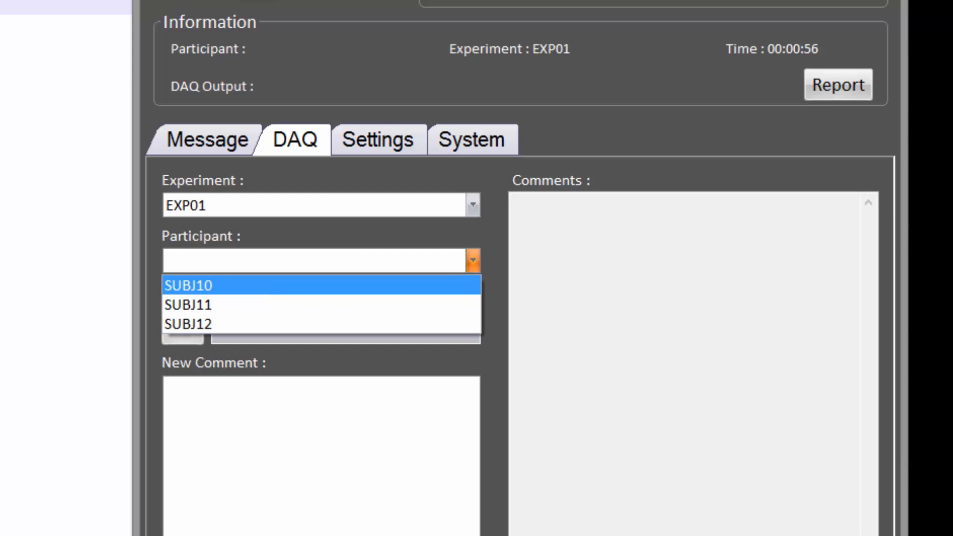
pyautogui.click(202, 284)
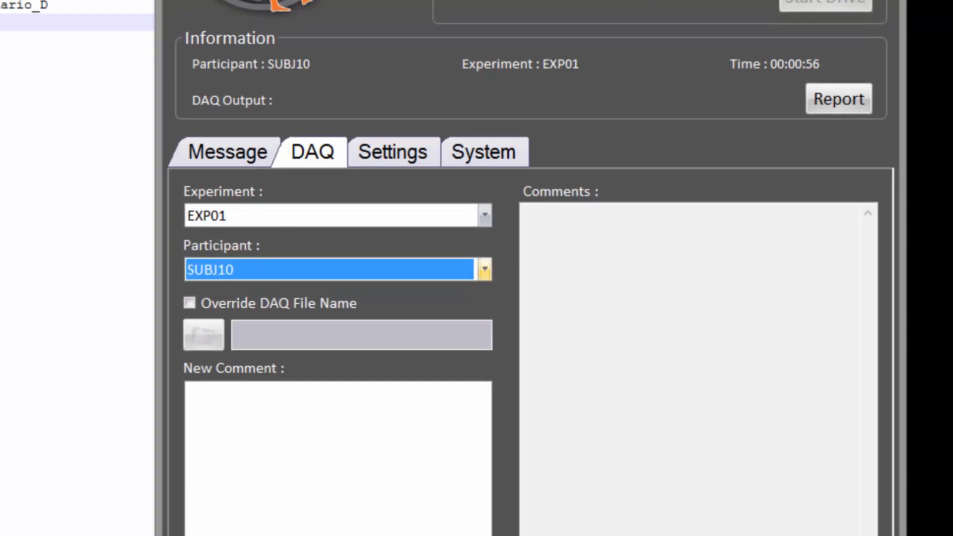
# Compare the scenario list before and after disabling Data Collection Mode.
pyautogui.click(773, 8)
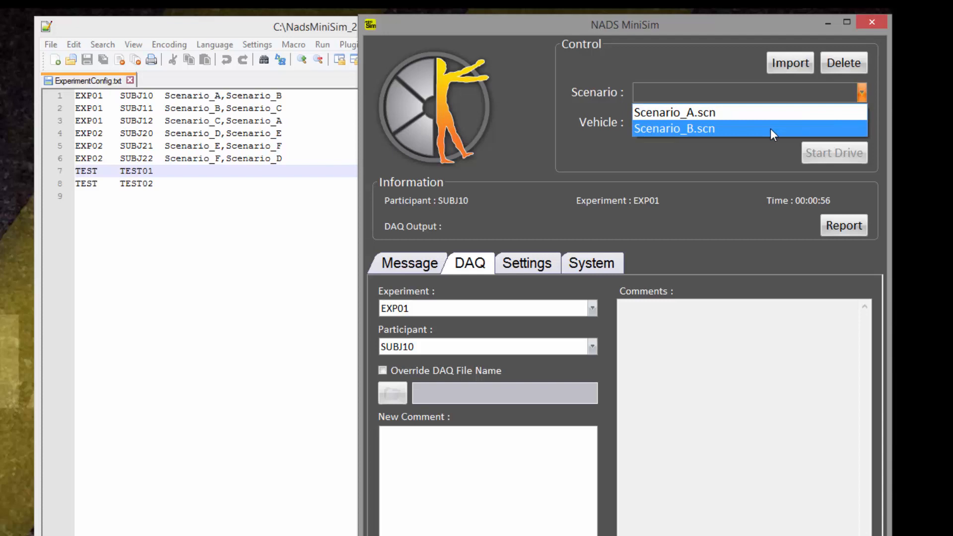
pyautogui.click(530, 262)
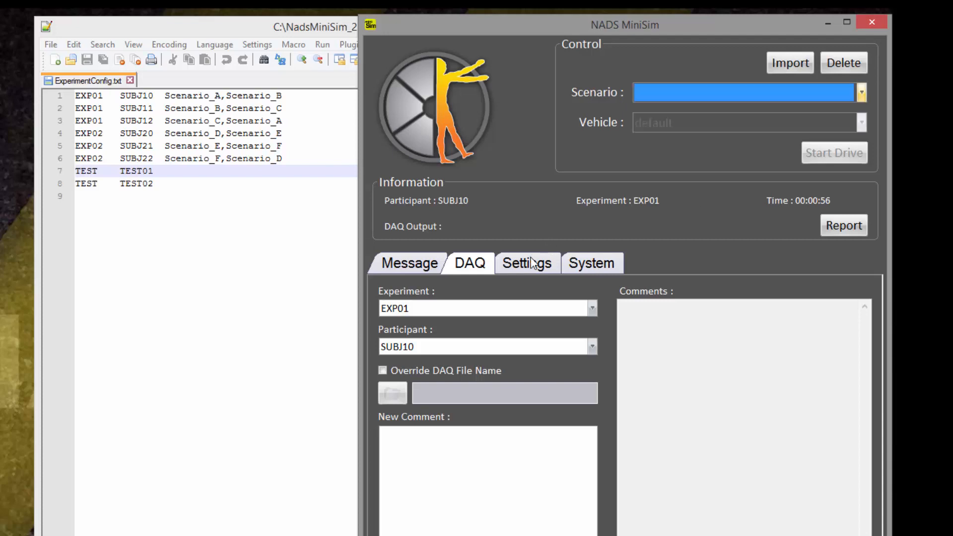
pyautogui.click(529, 264)
pyautogui.click(446, 350)
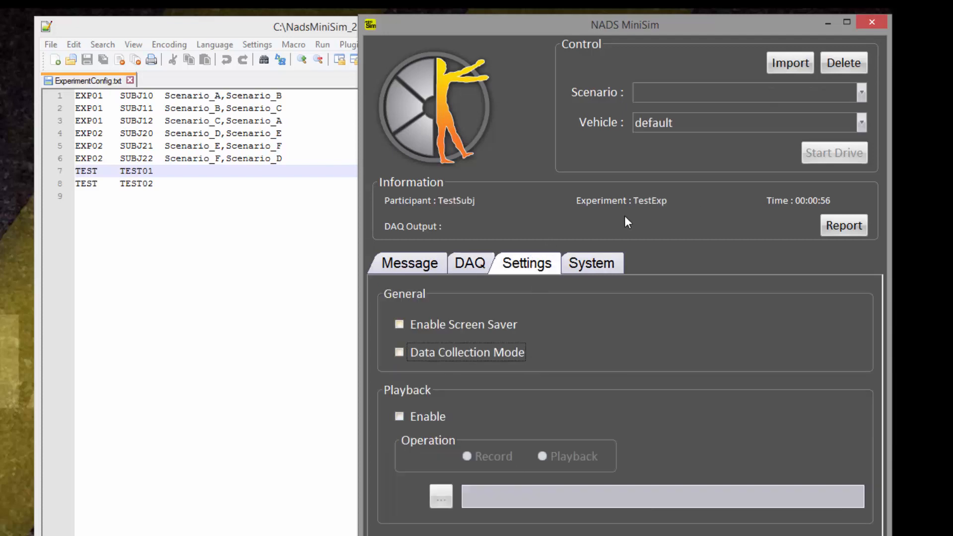
pyautogui.click(752, 94)
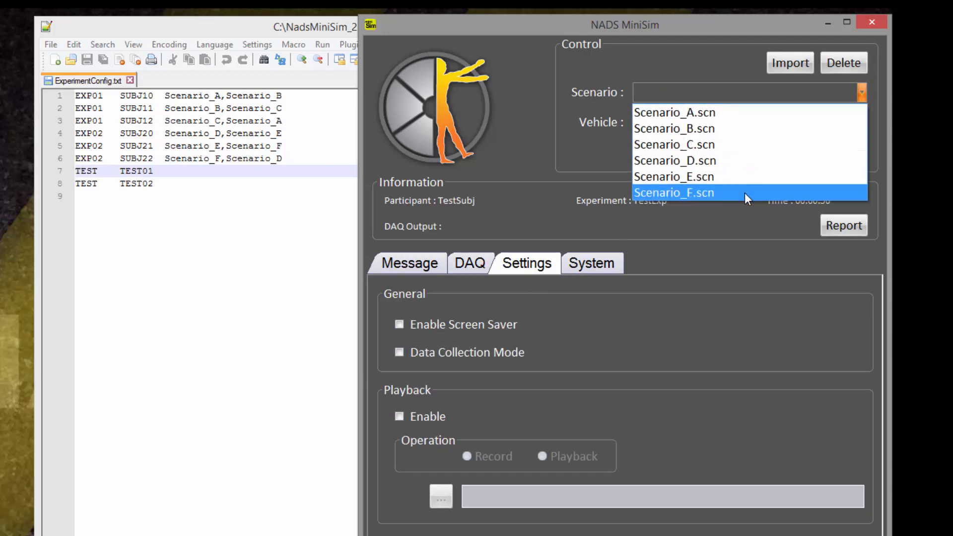
pyautogui.click(736, 225)
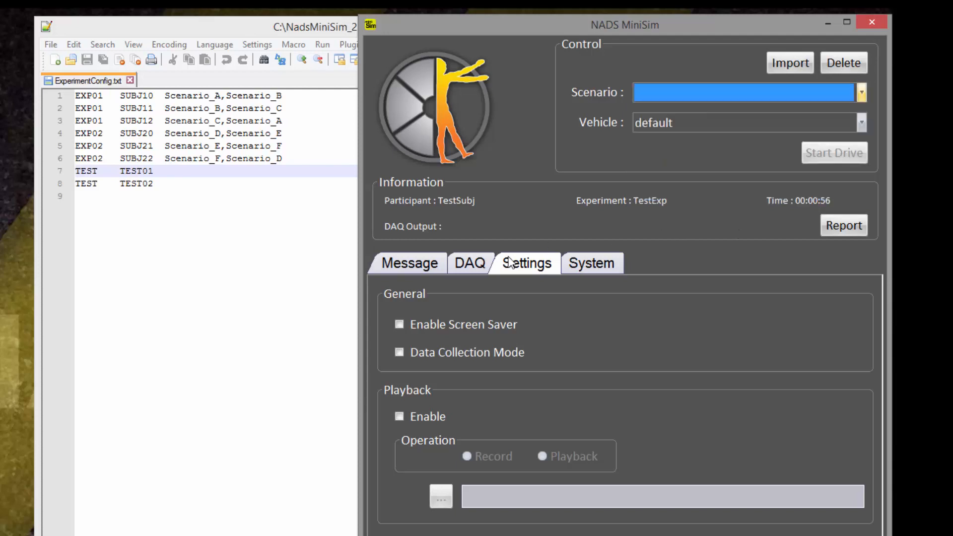
# Re-enable Data Collection Mode and reselect experiment EXP01 and participant SUBJ10 on the DAQ tab.
pyautogui.click(437, 348)
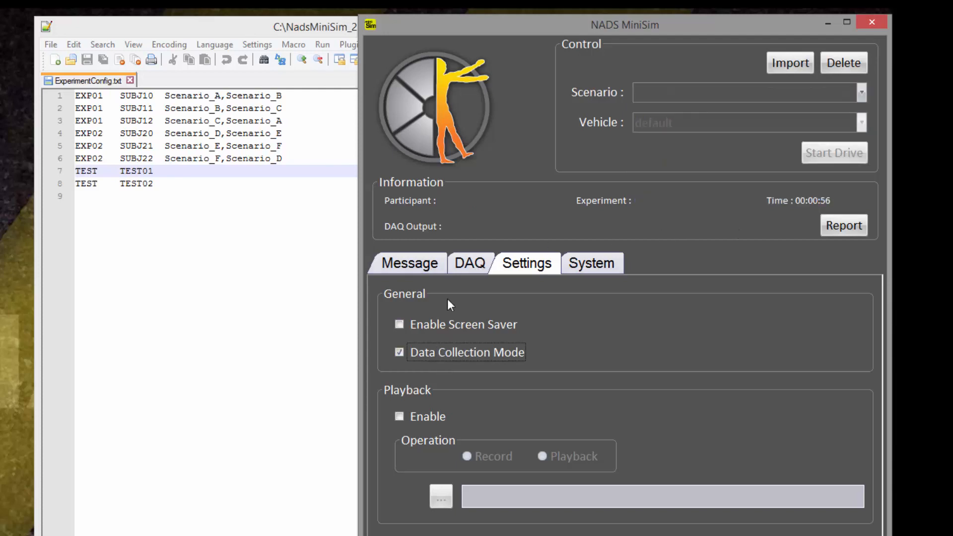
pyautogui.click(471, 264)
pyautogui.click(462, 309)
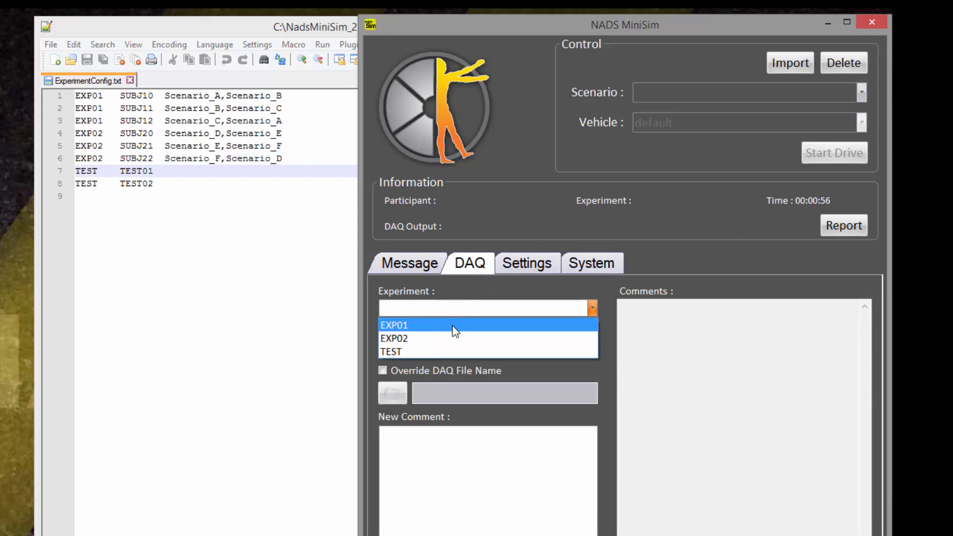
pyautogui.click(462, 324)
pyautogui.click(455, 346)
pyautogui.click(448, 365)
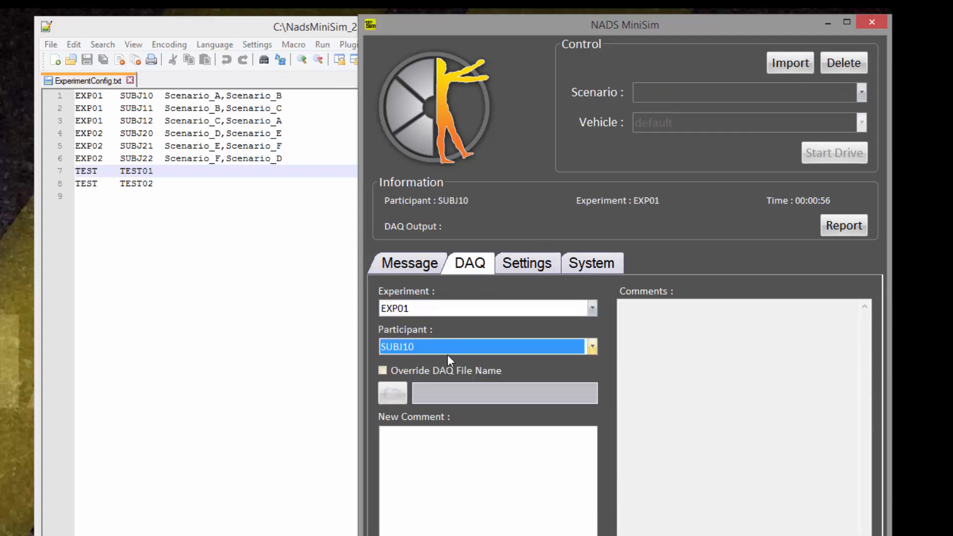
# Select Scenario_B.scn and try starting the drive, declining the data collection confirmation.
pyautogui.click(837, 99)
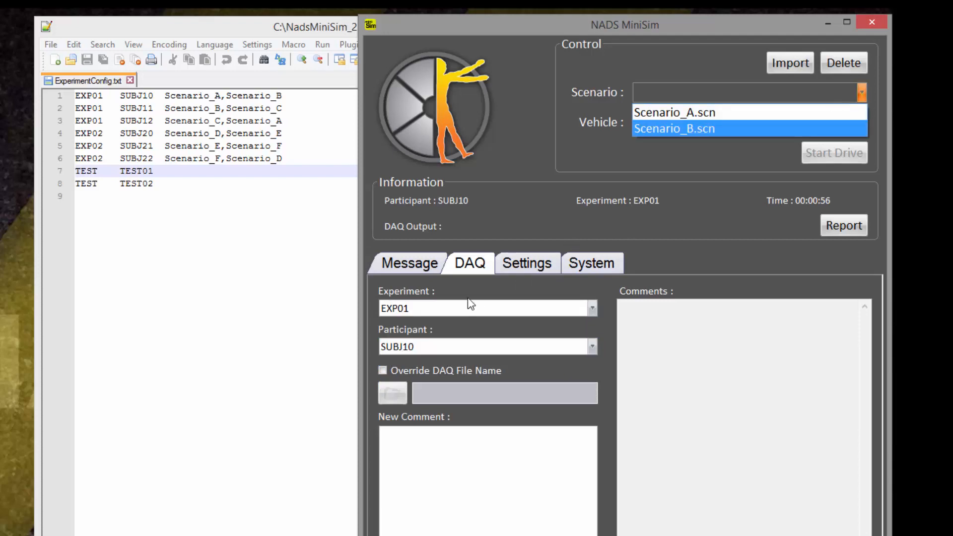
pyautogui.click(765, 129)
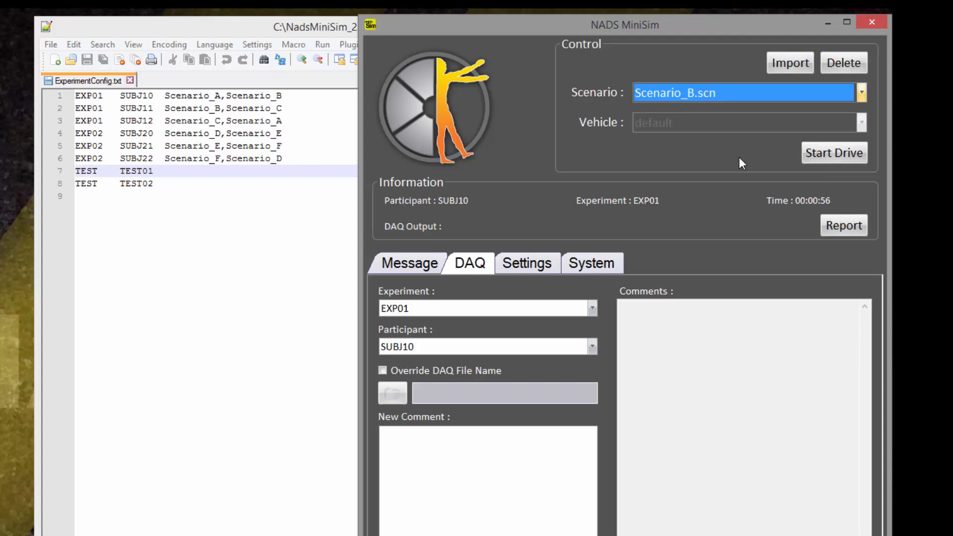
pyautogui.click(819, 155)
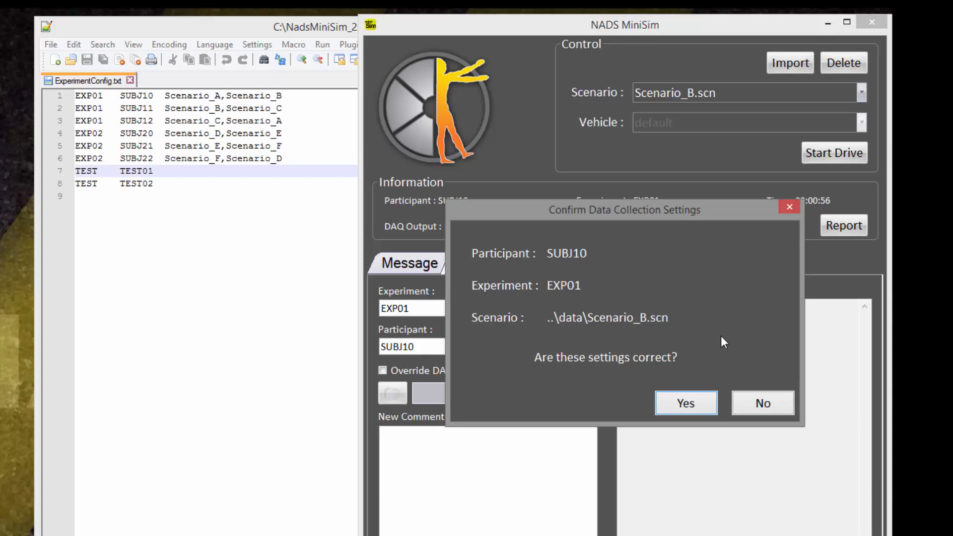
pyautogui.click(737, 404)
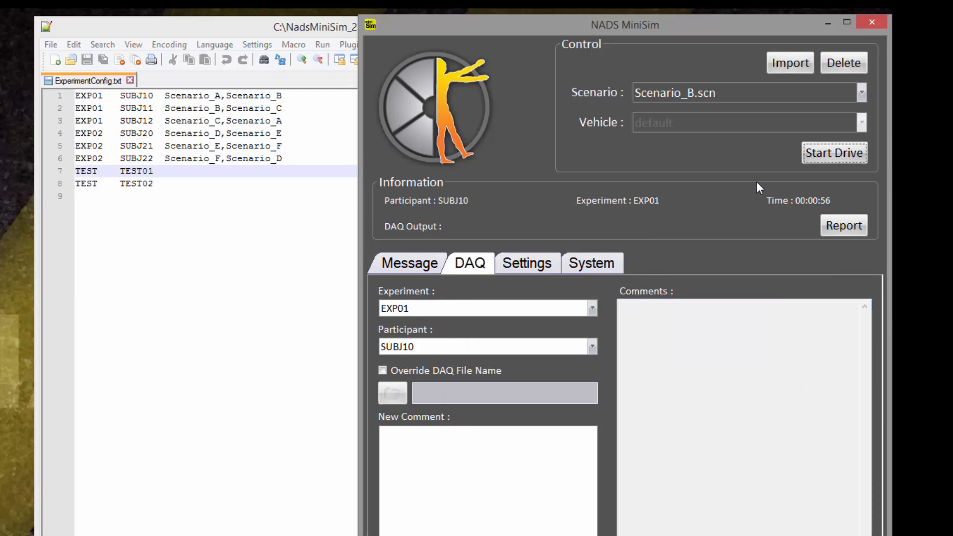
# Start the drive, accept the data collection settings confirmation, and stop the drive.
pyautogui.click(830, 153)
pyautogui.click(666, 404)
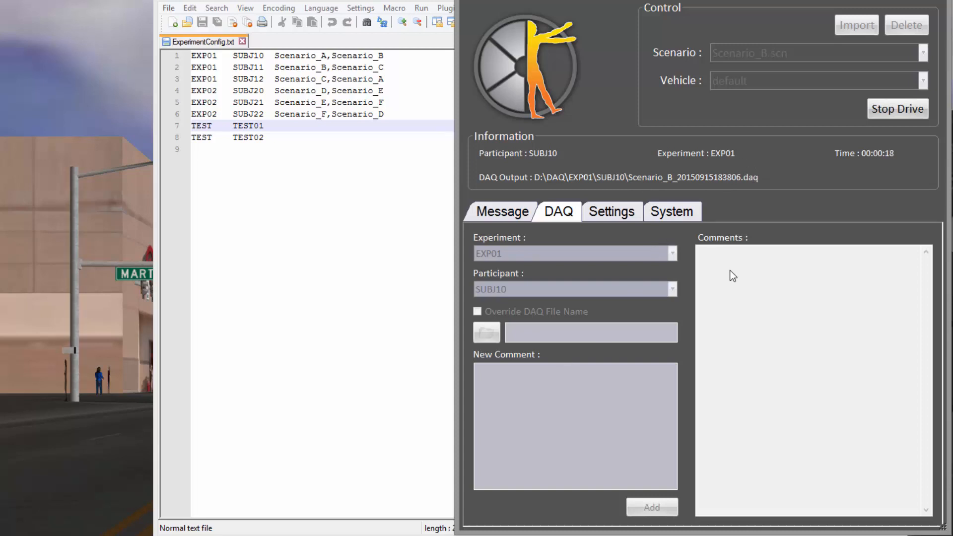
pyautogui.click(897, 107)
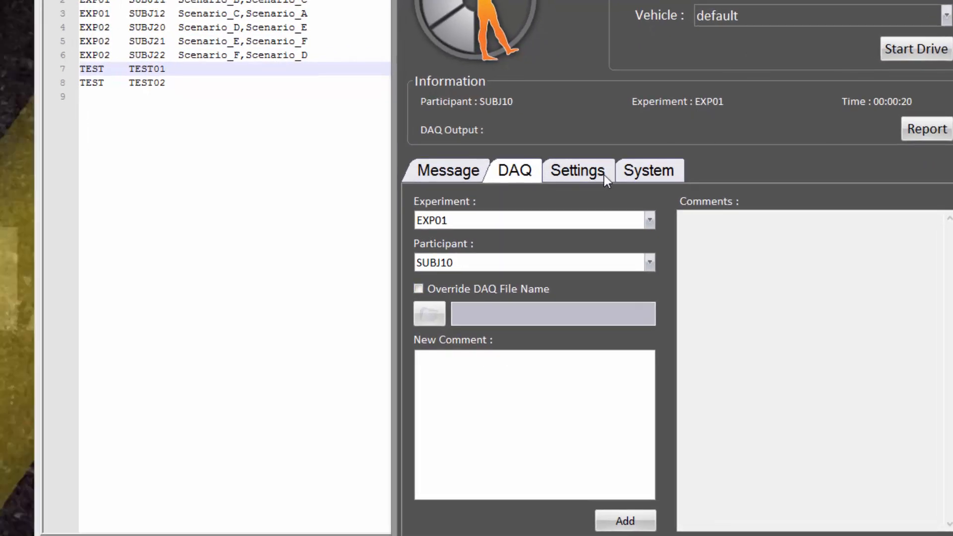
# Disable Data Collection Mode and view the scenario list from the DAQ tab.
pyautogui.click(591, 183)
pyautogui.click(513, 174)
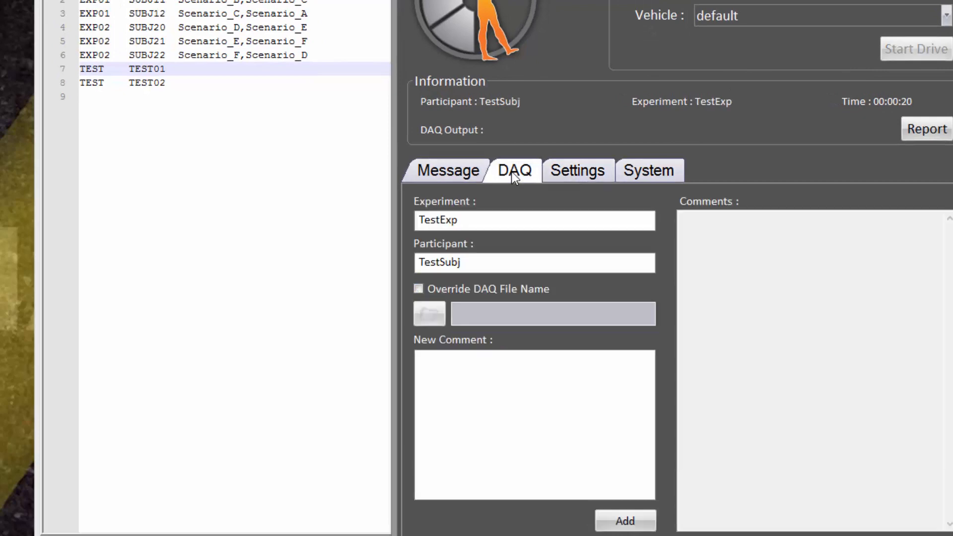
pyautogui.click(512, 367)
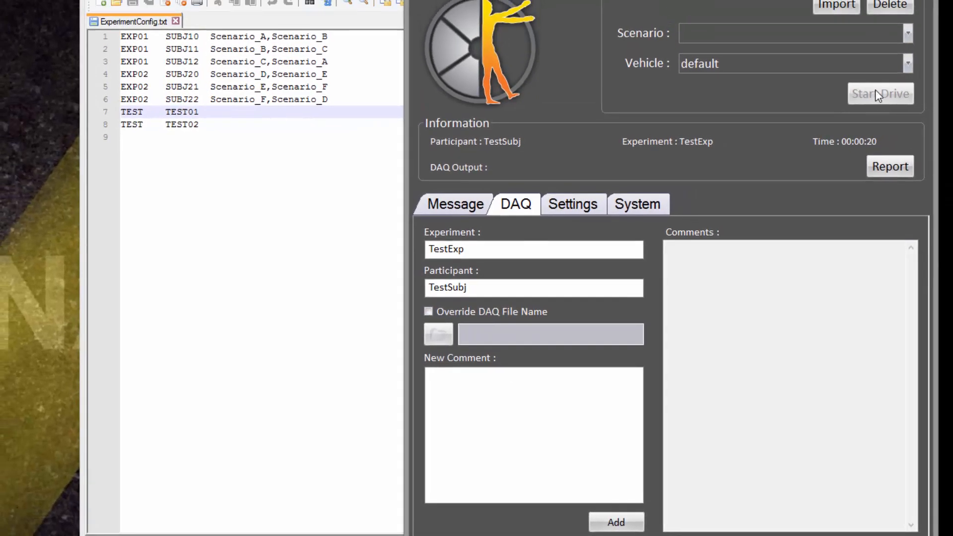
pyautogui.click(858, 32)
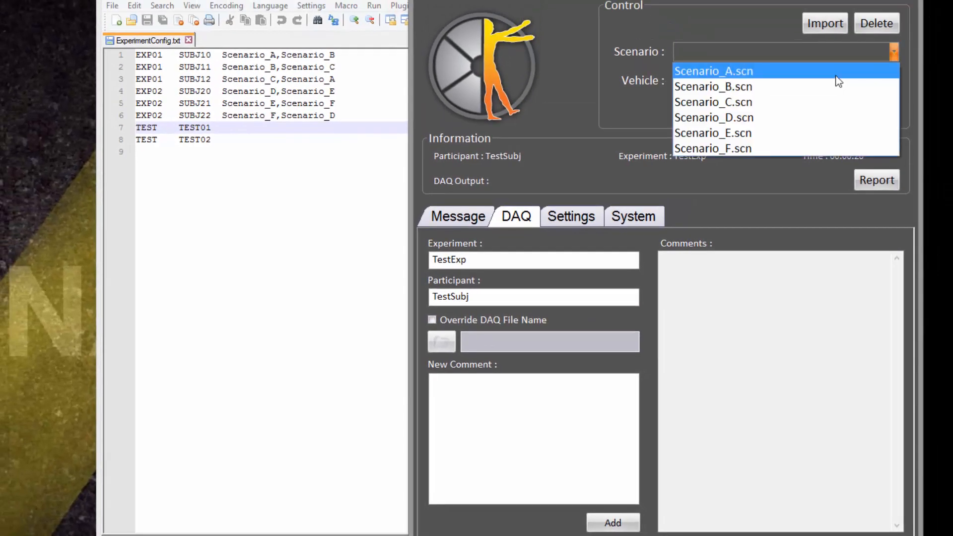
pyautogui.click(695, 29)
# Add the comment "Subject arrived at 3 PM" in the DAQ tab.
pyautogui.click(492, 391)
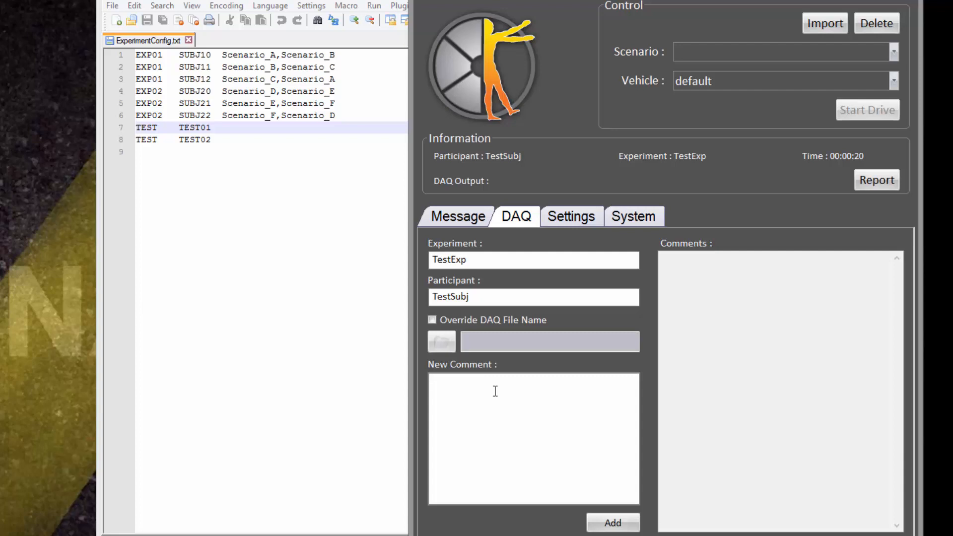
pyautogui.write('Subject arrived at 3 PM')
pyautogui.click(602, 522)
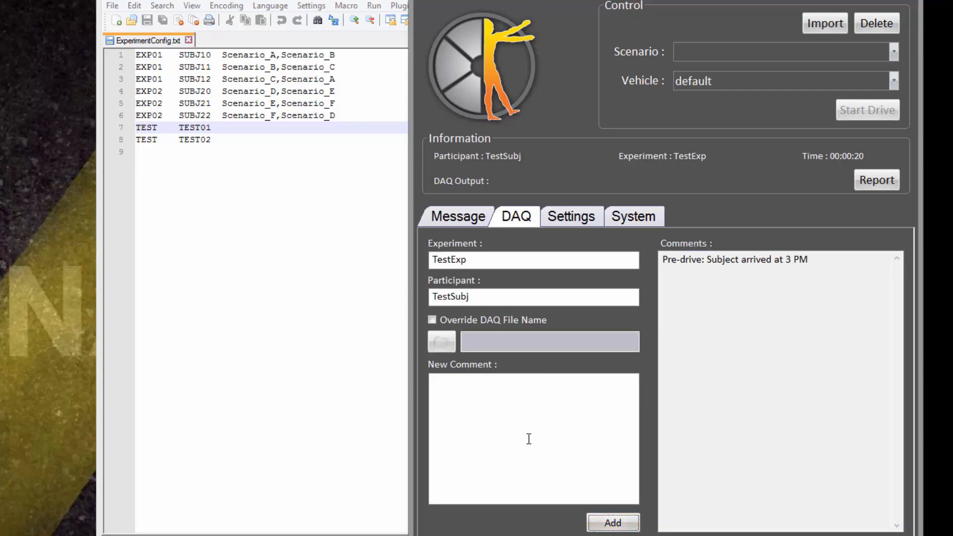
pyautogui.click(489, 402)
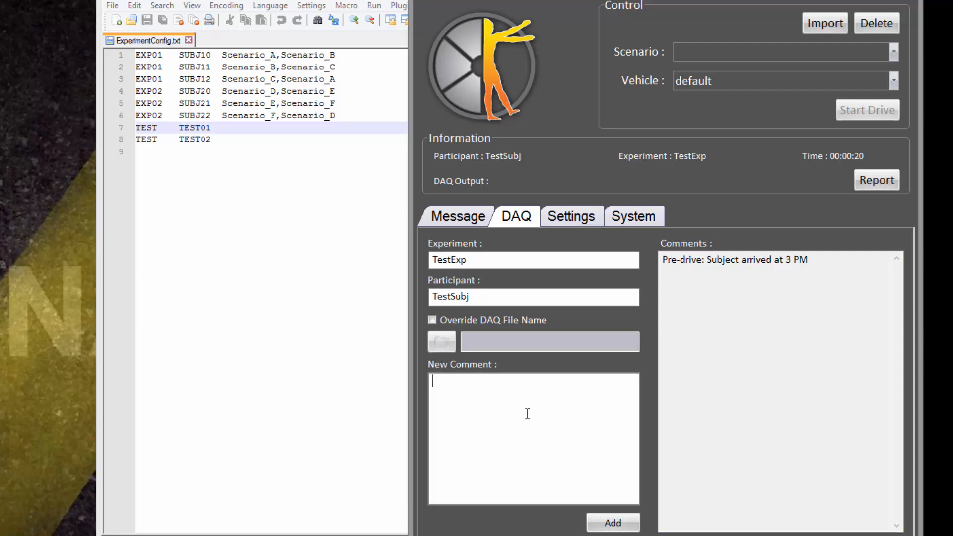
pyautogui.click(736, 302)
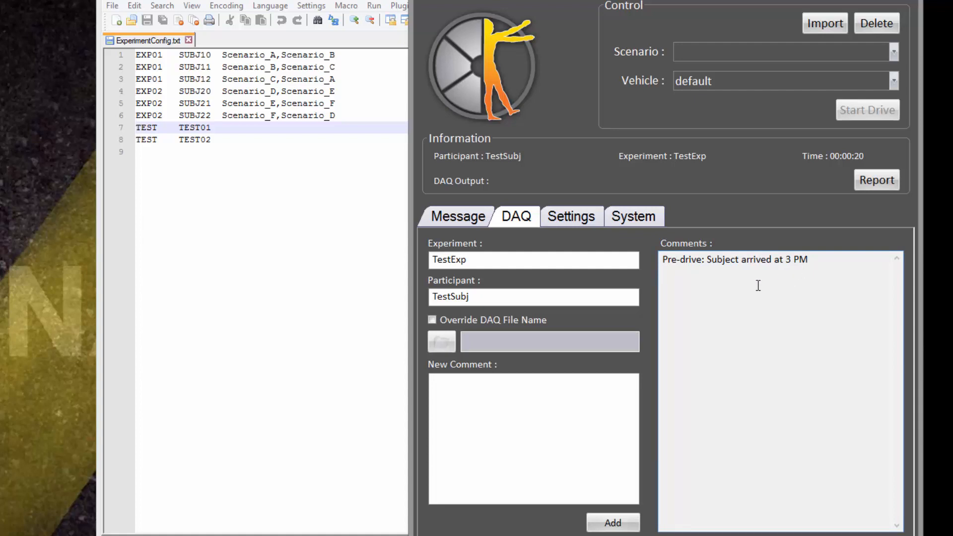
# Select Scenario_A.scn, start the drive, and stop it.
pyautogui.click(791, 50)
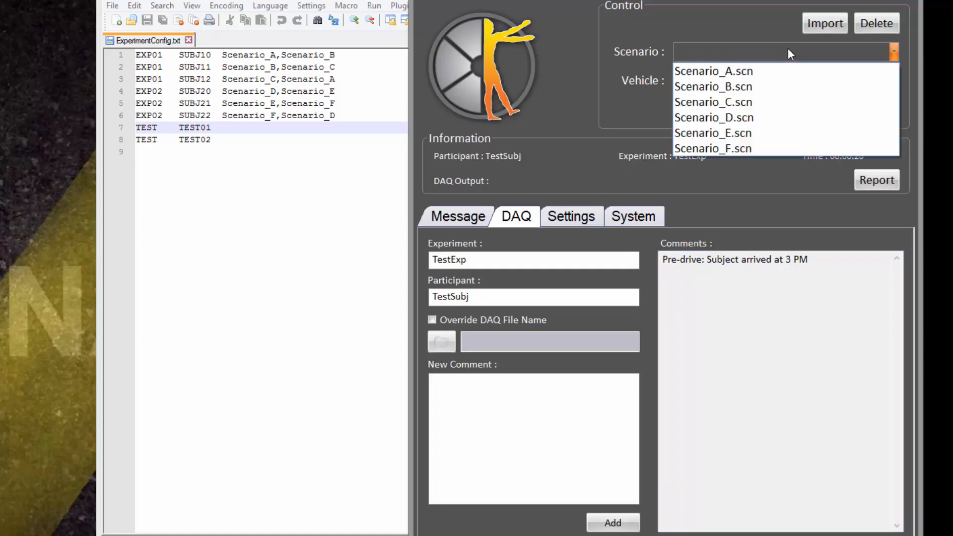
pyautogui.click(778, 71)
pyautogui.click(845, 108)
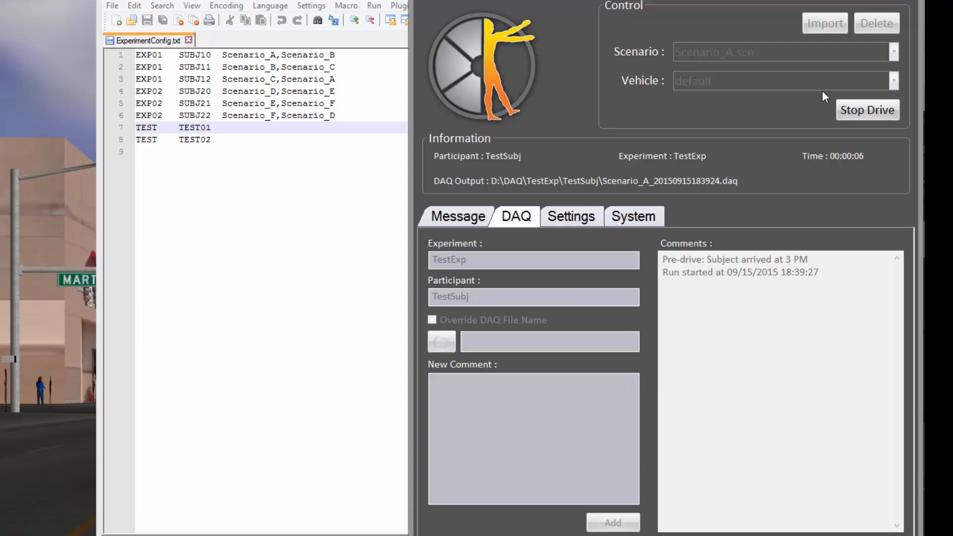
pyautogui.click(860, 112)
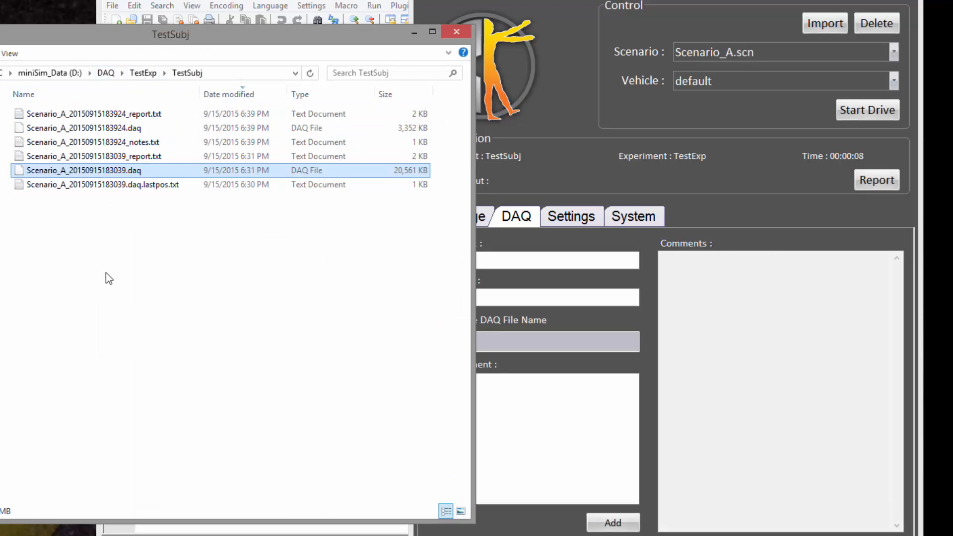
pyautogui.click(146, 145)
pyautogui.doubleClick(146, 144)
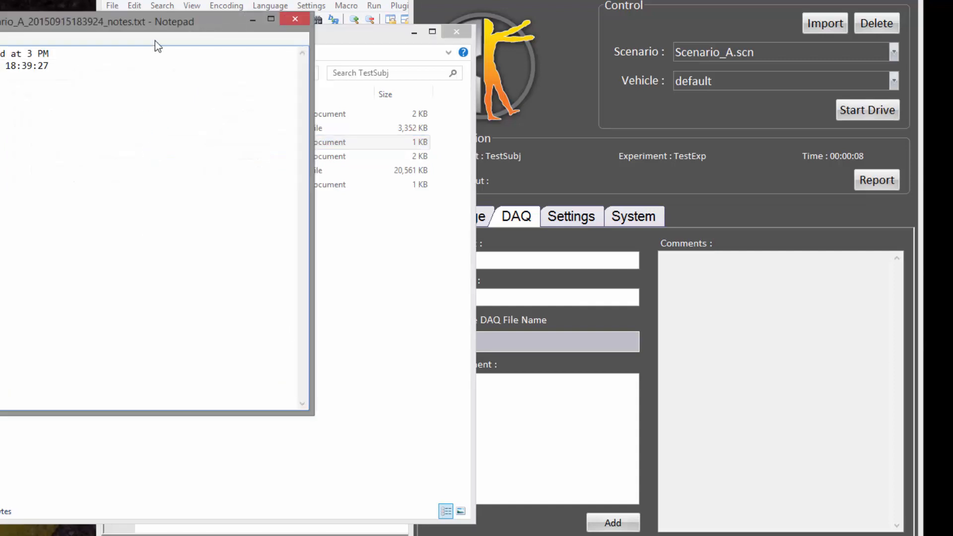
pyautogui.moveTo(144, 21); pyautogui.dragTo(541, 71)
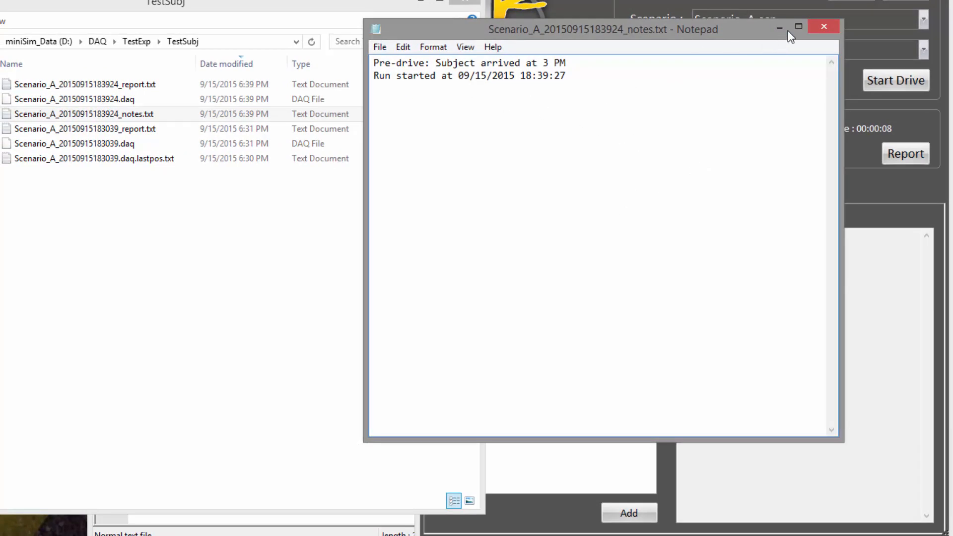
pyautogui.click(824, 26)
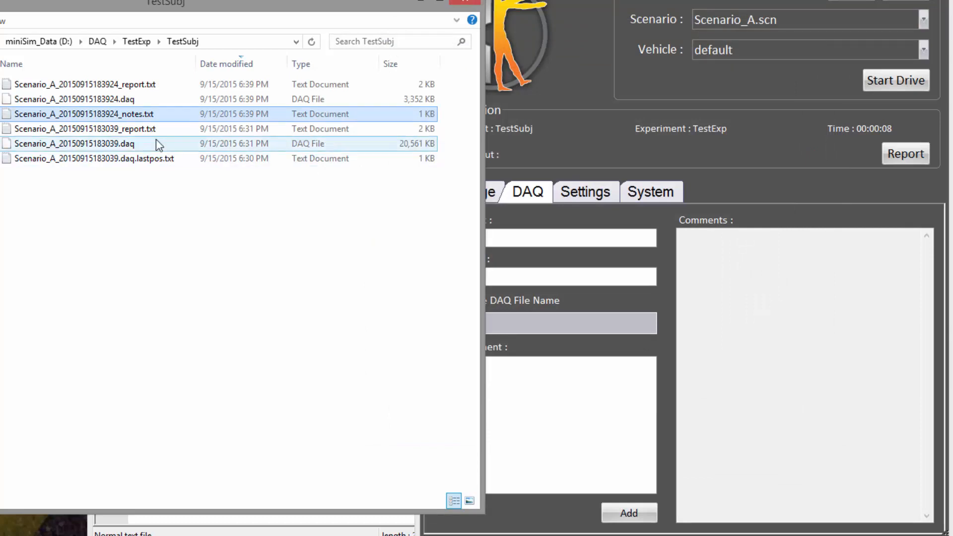
# Select the Scenario_A_20150915183924.daq file in the TestSubj folder.
pyautogui.keyDown('ctrl'); pyautogui.click(139, 99); pyautogui.keyUp('ctrl')
pyautogui.moveTo(139, 98); pyautogui.dragTo(127, 121)
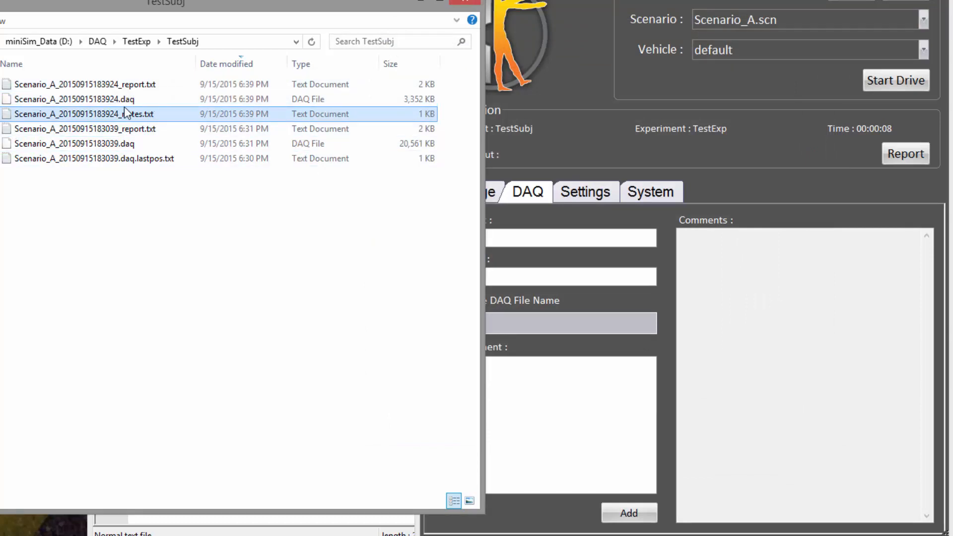
pyautogui.click(133, 99)
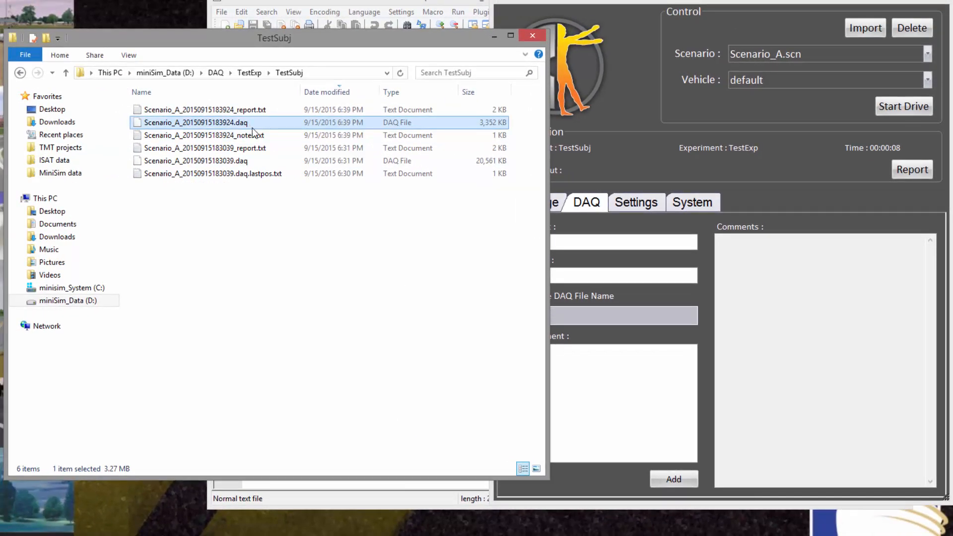